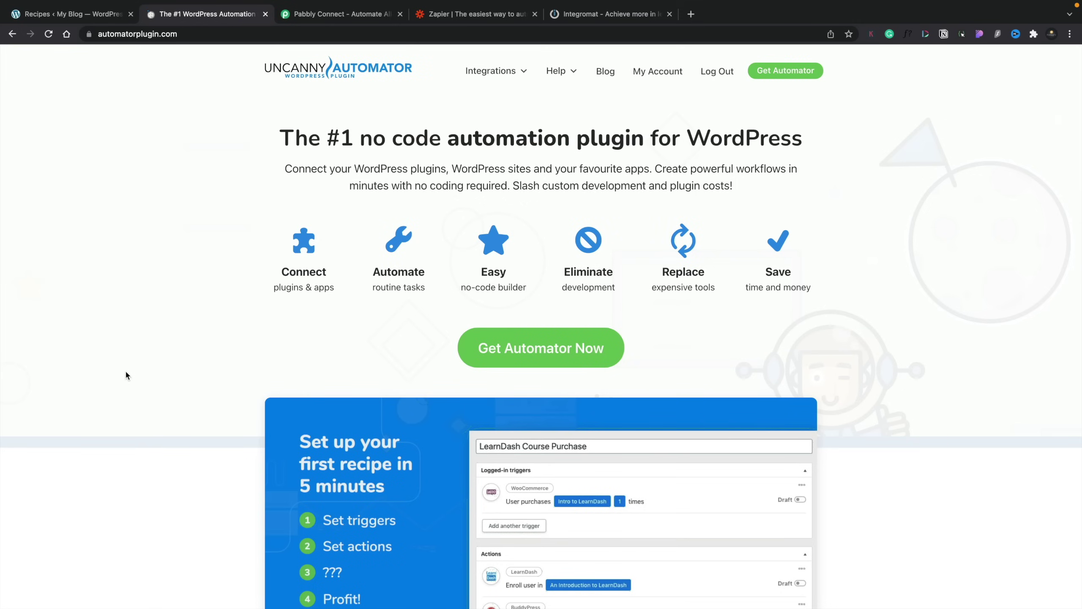
- Scroll the automatorplugin.com homepage past the demo recipe to the Popular integrations grid
{"action": "scroll", "coordinate": [126, 373], "scroll_direction": "down", "scroll_amount": 1}
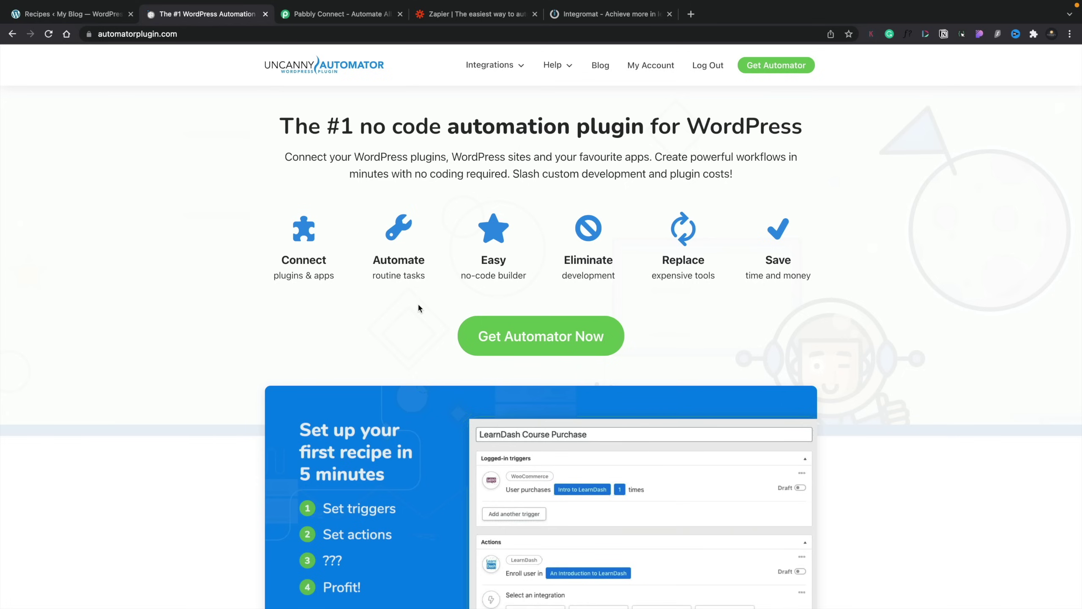
{"action": "scroll", "coordinate": [419, 306], "scroll_direction": "down", "scroll_amount": 5}
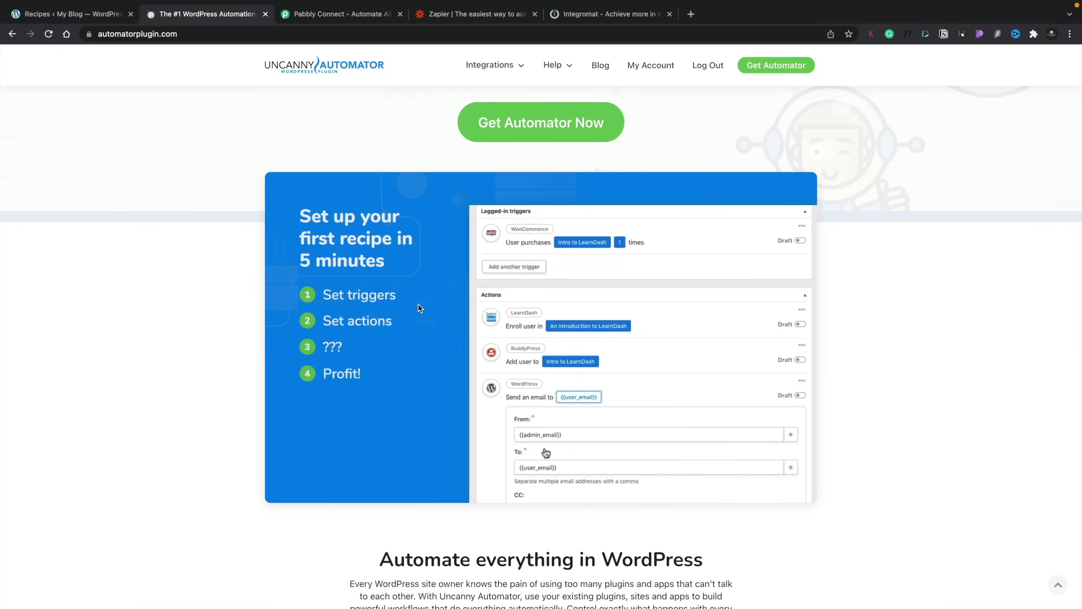
{"action": "scroll", "coordinate": [418, 305], "scroll_direction": "down", "scroll_amount": 2}
{"action": "scroll", "coordinate": [418, 305], "scroll_direction": "down", "scroll_amount": 6}
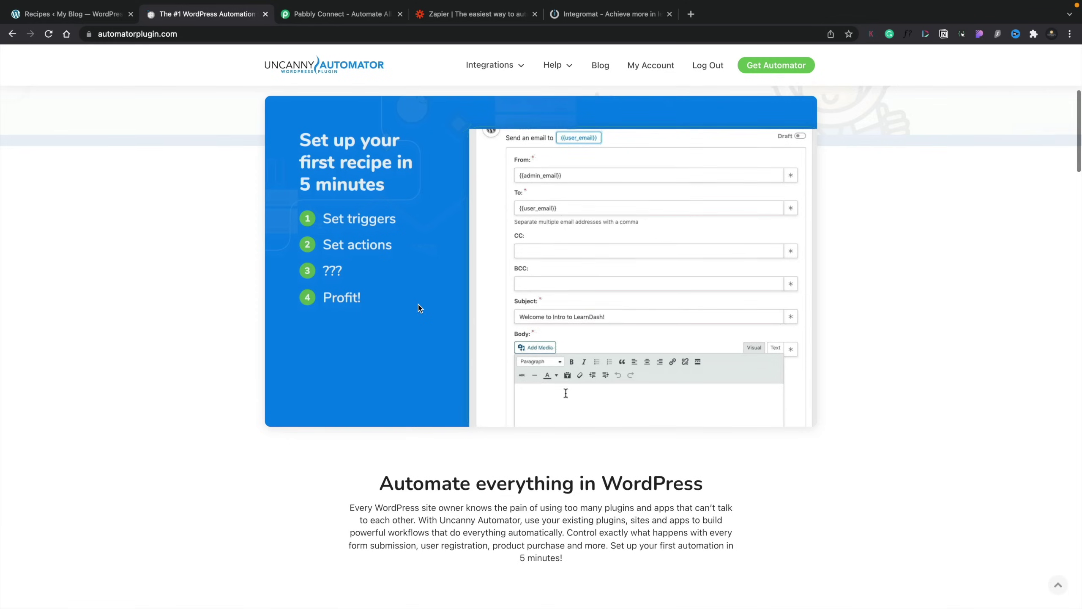
{"action": "scroll", "coordinate": [418, 304], "scroll_direction": "down", "scroll_amount": 4}
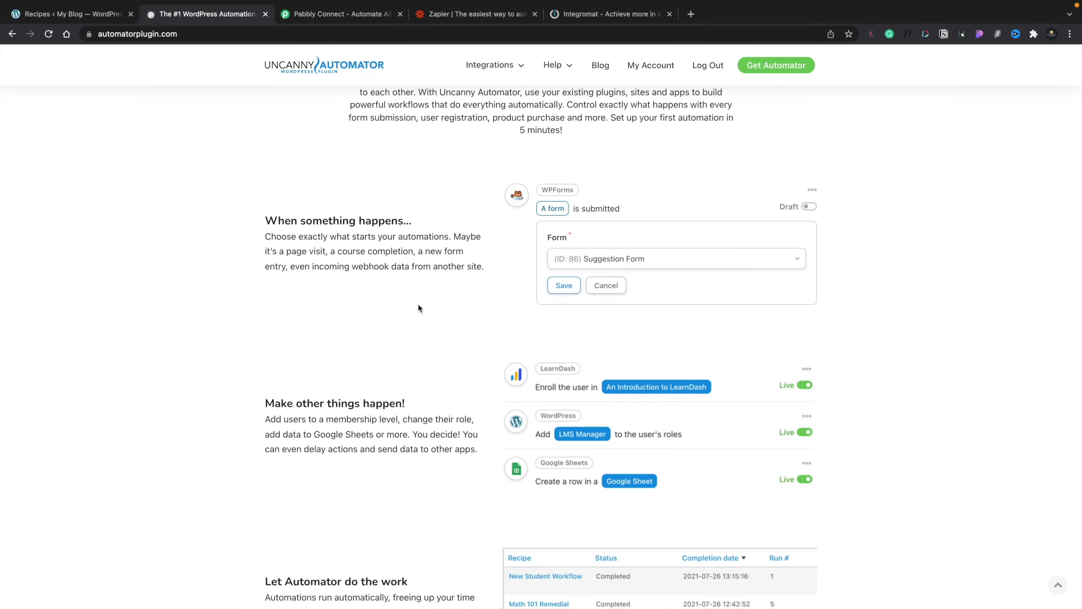
{"action": "scroll", "coordinate": [418, 307], "scroll_direction": "down", "scroll_amount": 7}
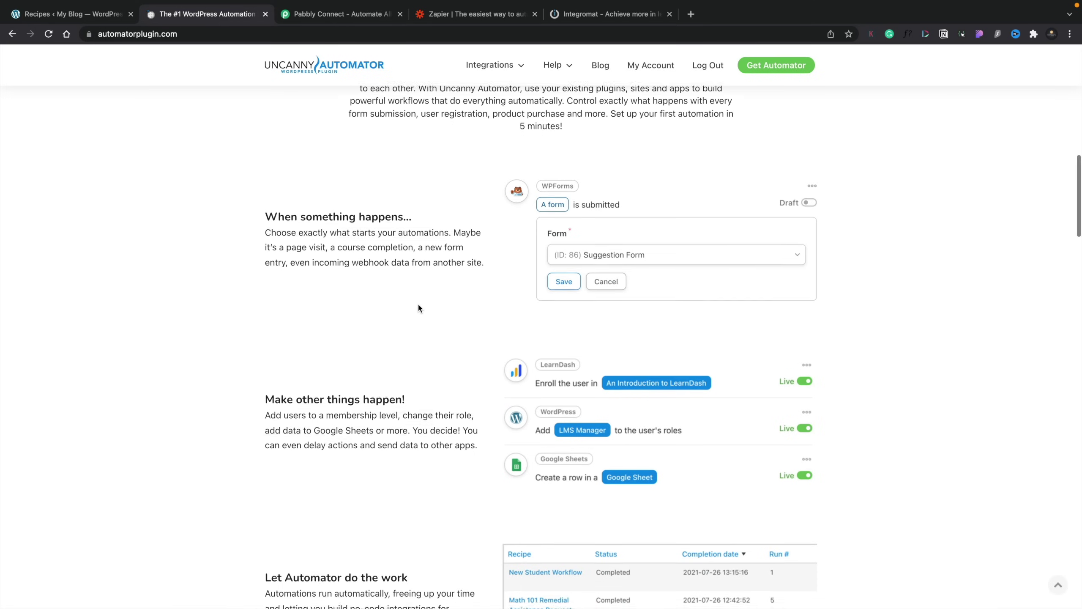
{"action": "scroll", "coordinate": [418, 304], "scroll_direction": "down", "scroll_amount": 8}
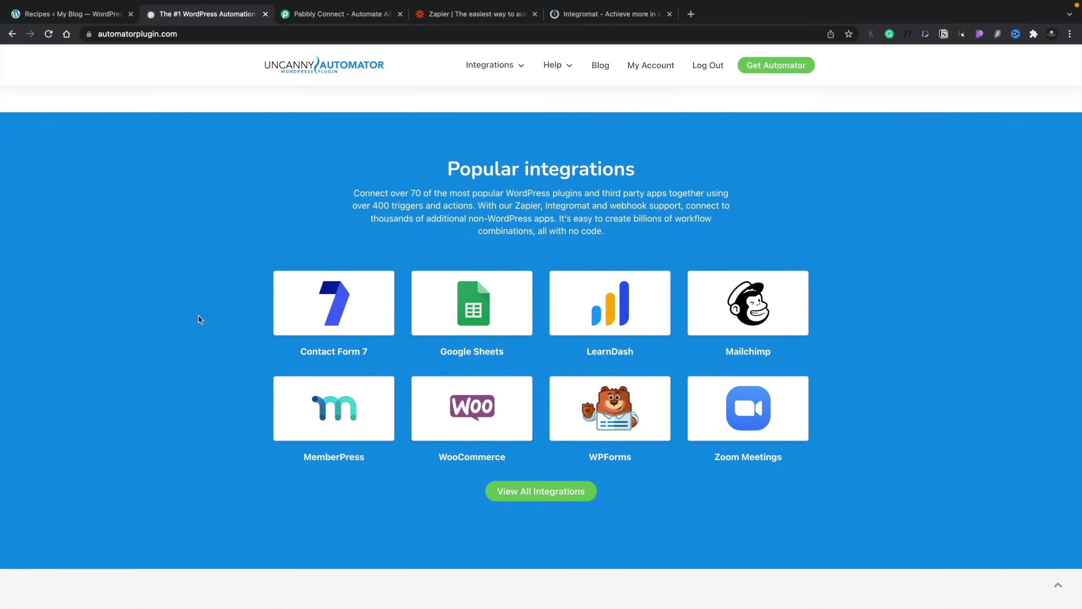
- Scroll the homepage further down to the Built for novices section
{"action": "scroll", "coordinate": [200, 318], "scroll_direction": "down", "scroll_amount": 3}
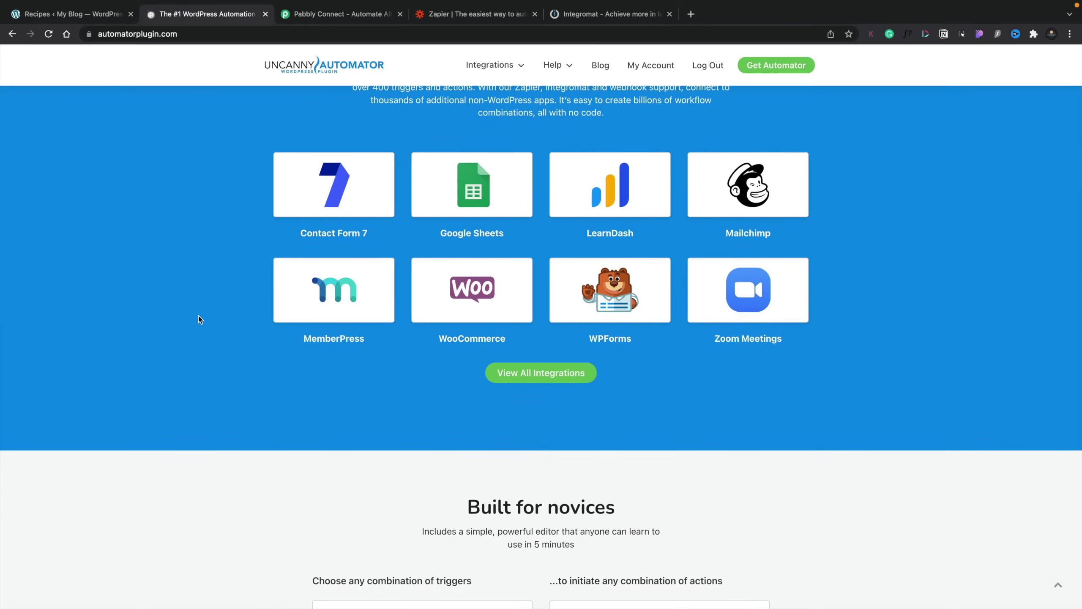
{"action": "scroll", "coordinate": [200, 319], "scroll_direction": "down", "scroll_amount": 9}
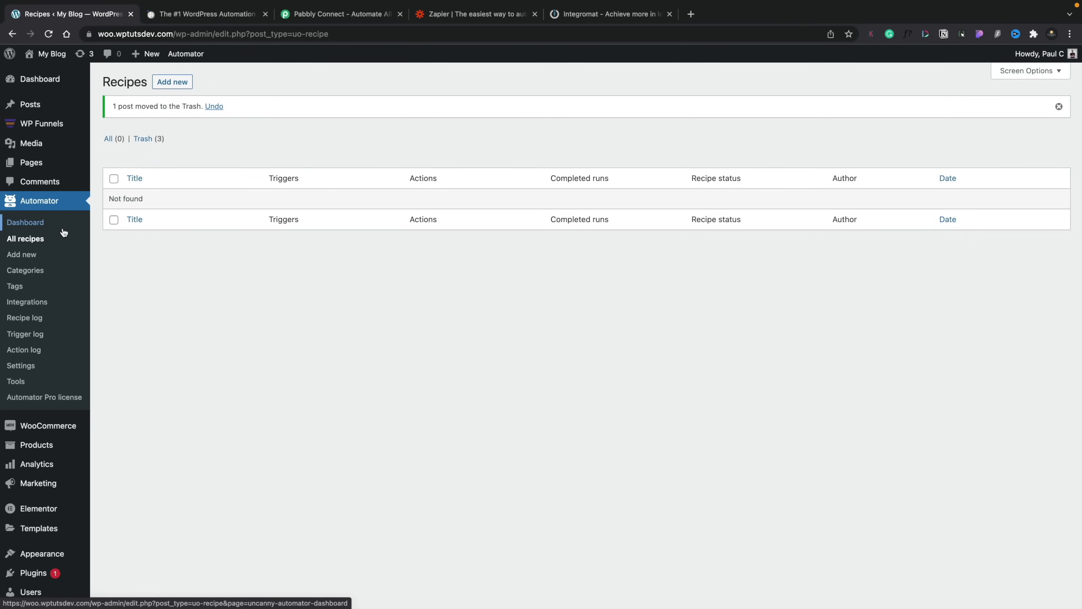
{"action": "left_click", "coordinate": [63, 232]}
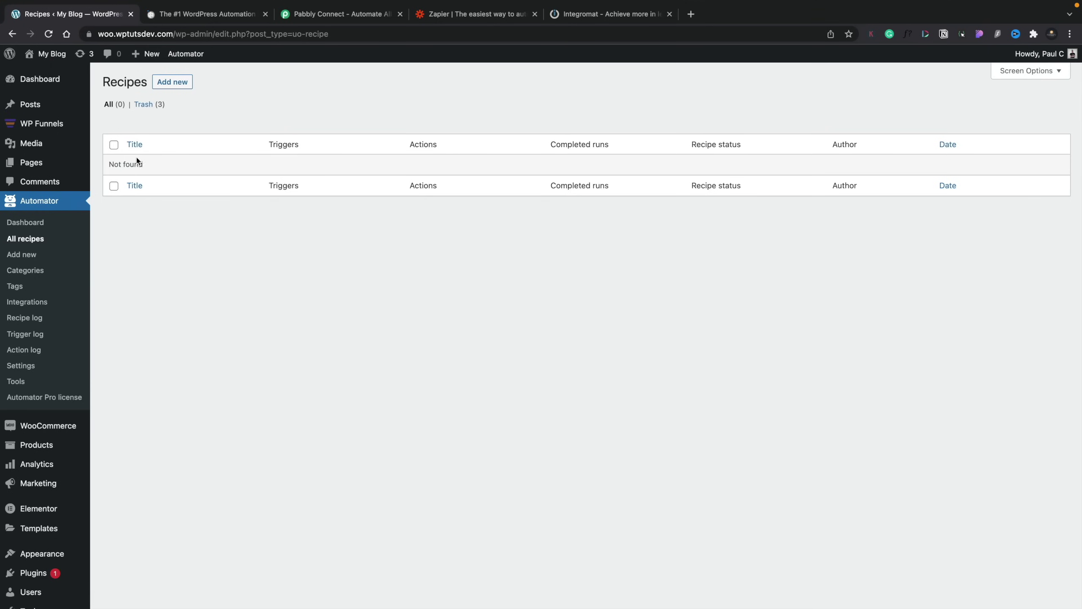
- Add a new Automator recipe of the Everyone type, including logged-out visitors
{"action": "left_click", "coordinate": [177, 80]}
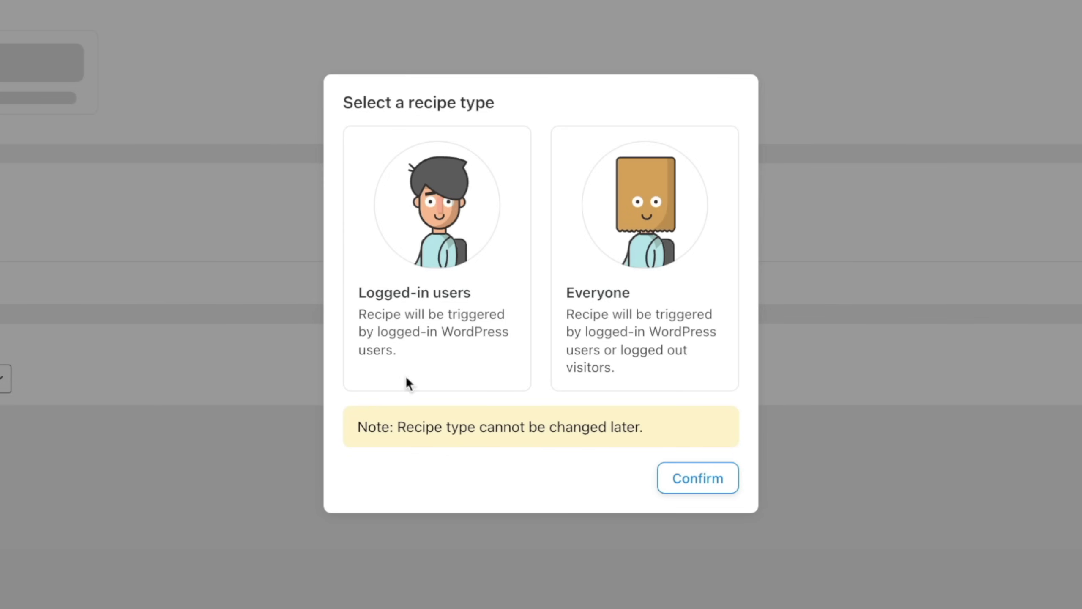
{"action": "left_click", "coordinate": [630, 327]}
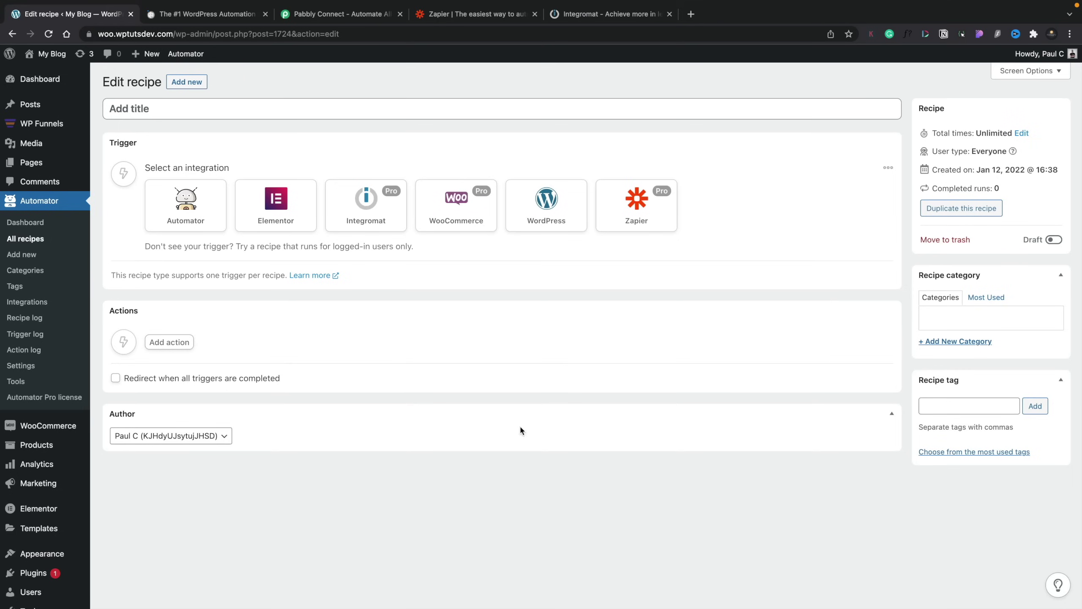
- Title the new recipe 'Sample Recipe'
{"action": "left_click", "coordinate": [170, 111]}
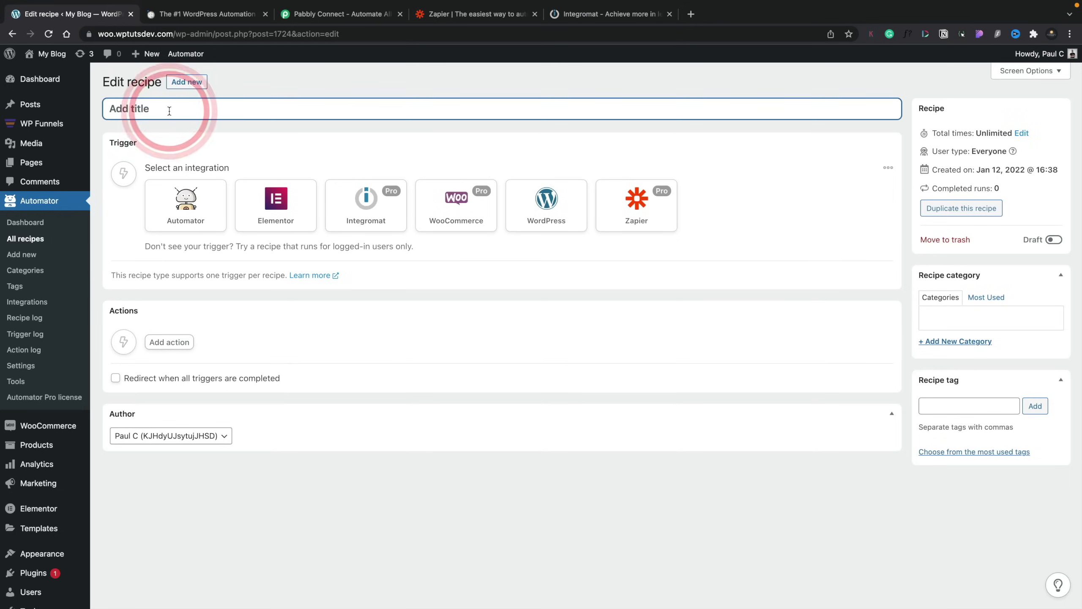
{"action": "type", "text": "Sample"}
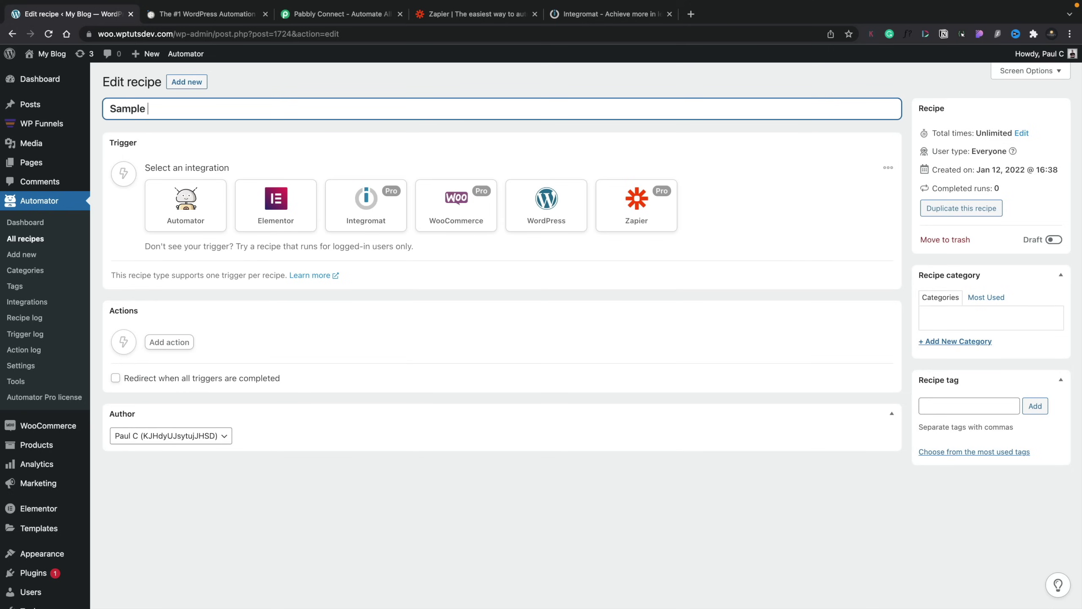
{"action": "type", "text": " Recipe"}
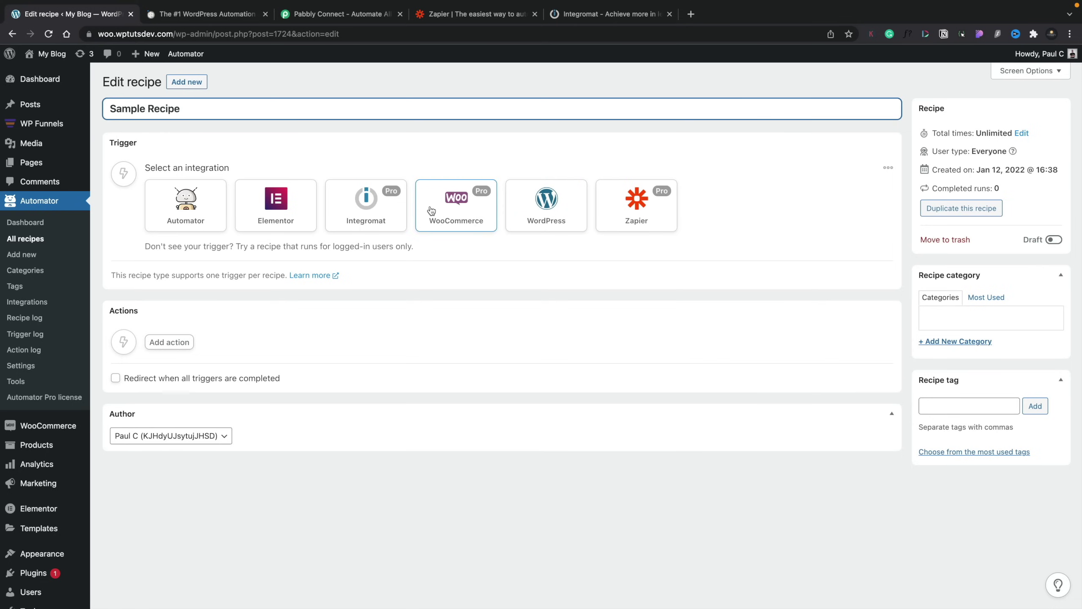
- Choose the WooCommerce guest order trigger and set its condition to 'pays for'
{"action": "left_click", "coordinate": [432, 210]}
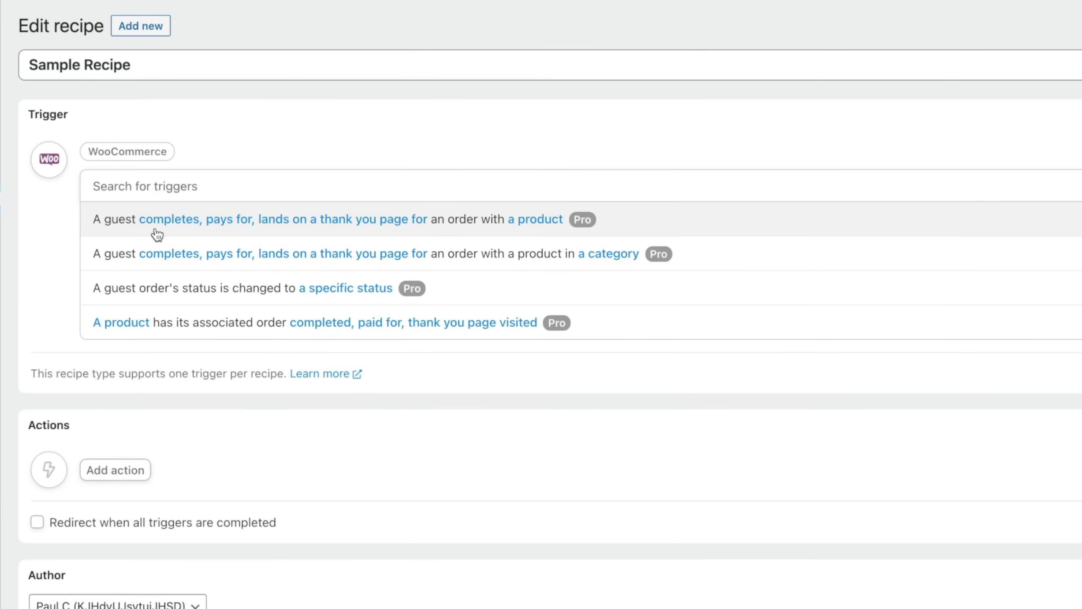
{"action": "left_click", "coordinate": [156, 232]}
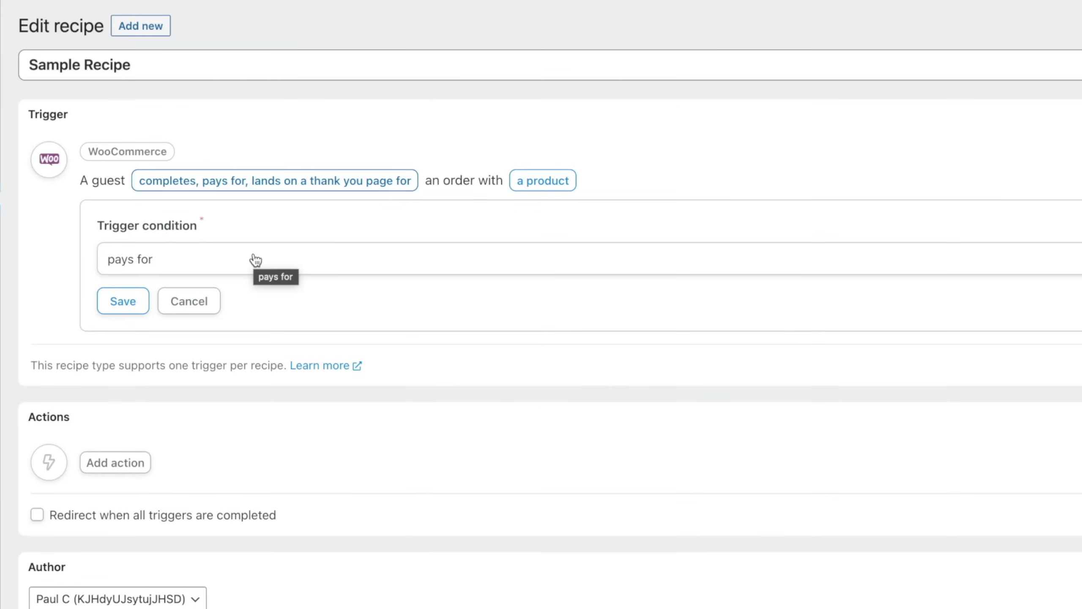
{"action": "left_click", "coordinate": [219, 262]}
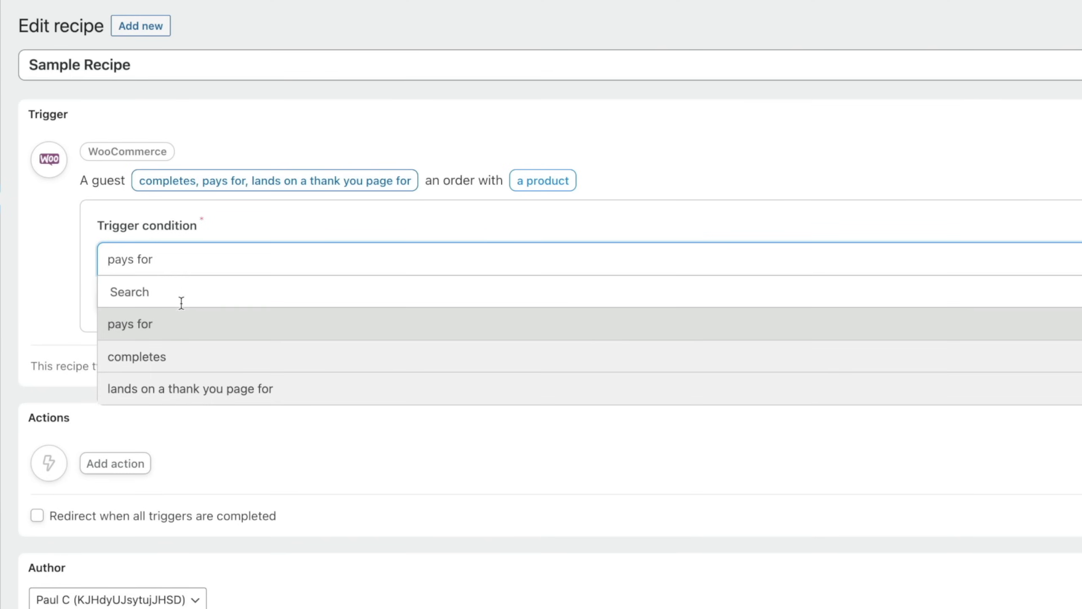
{"action": "left_click", "coordinate": [171, 323]}
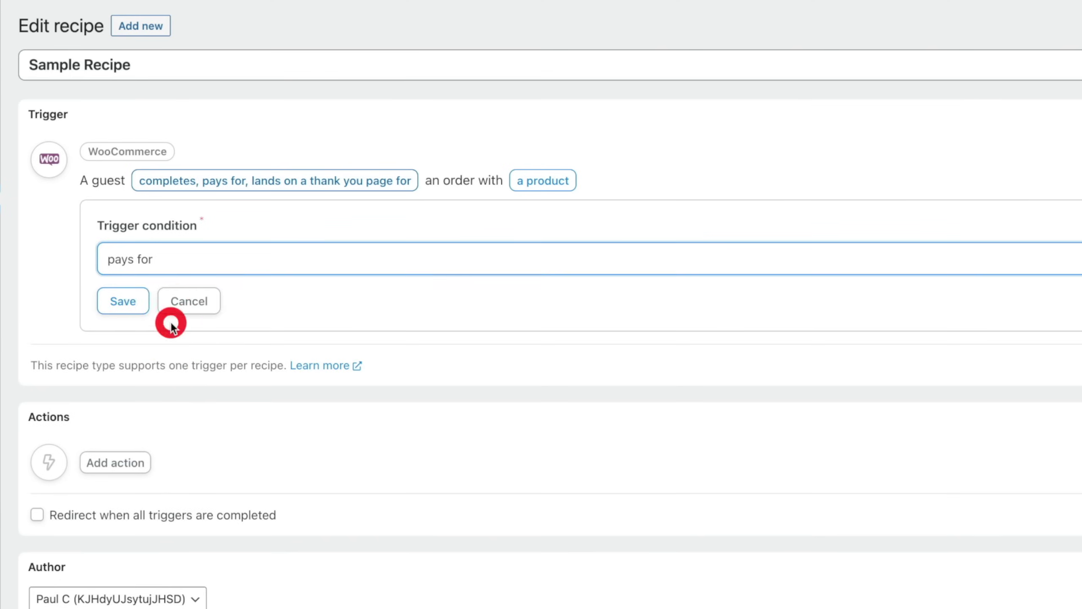
{"action": "left_click", "coordinate": [121, 304]}
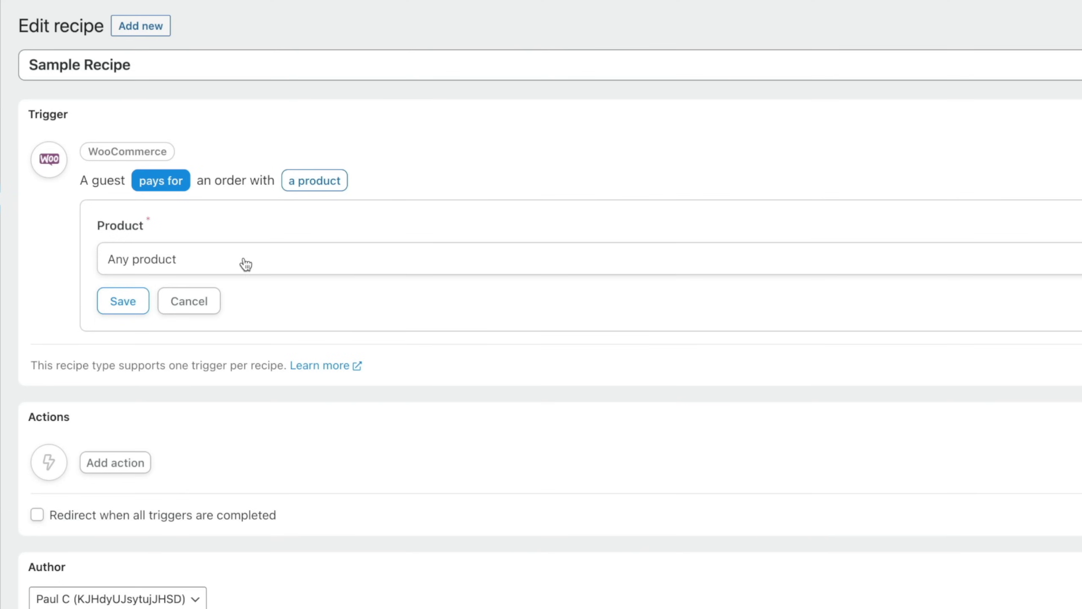
- Set the trigger's product to 'Any product' and save it
{"action": "left_click", "coordinate": [197, 265]}
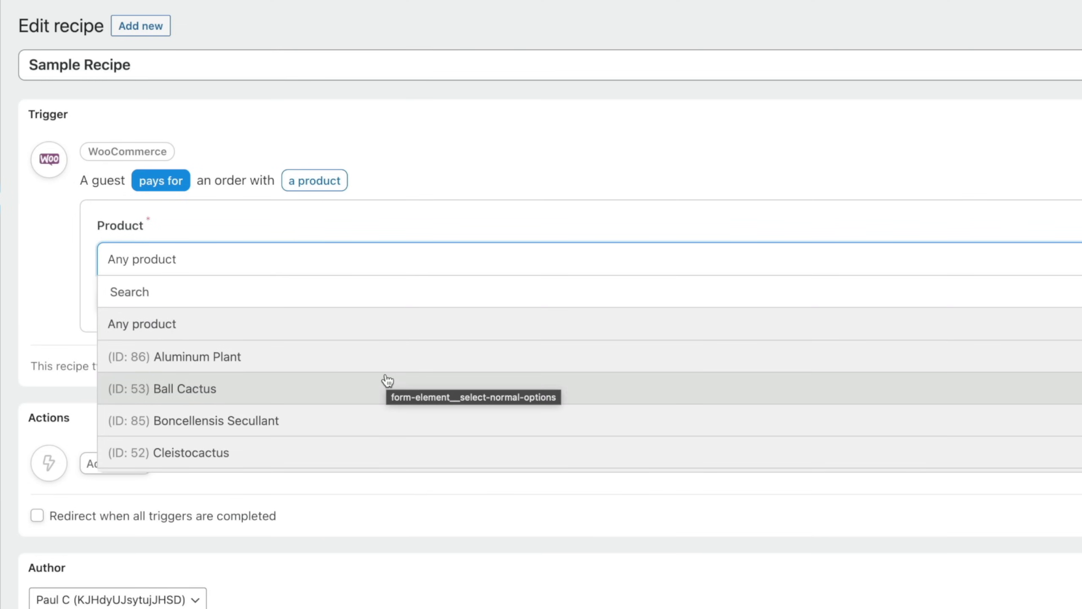
{"action": "scroll", "coordinate": [388, 380], "scroll_direction": "down", "scroll_amount": 5}
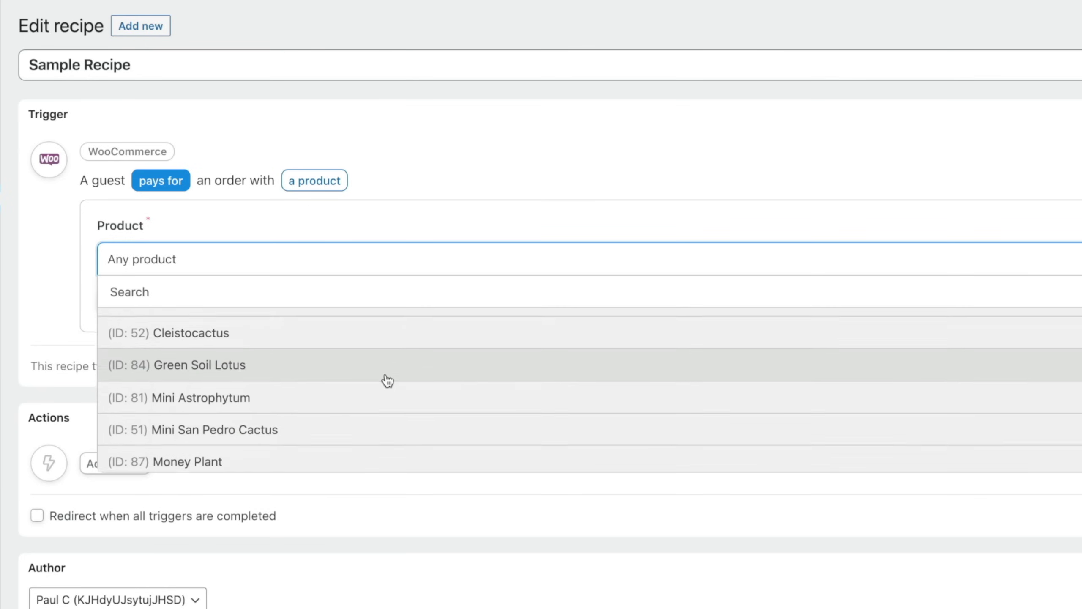
{"action": "scroll", "coordinate": [388, 380], "scroll_direction": "down", "scroll_amount": 5}
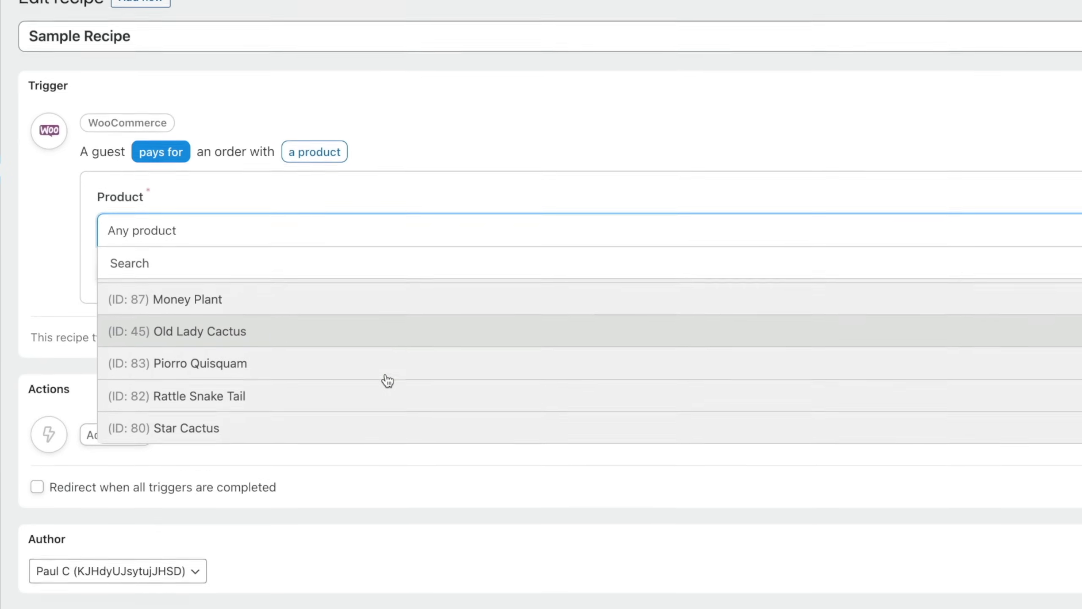
{"action": "scroll", "coordinate": [388, 380], "scroll_direction": "down", "scroll_amount": 2}
{"action": "scroll", "coordinate": [386, 380], "scroll_direction": "up", "scroll_amount": 5}
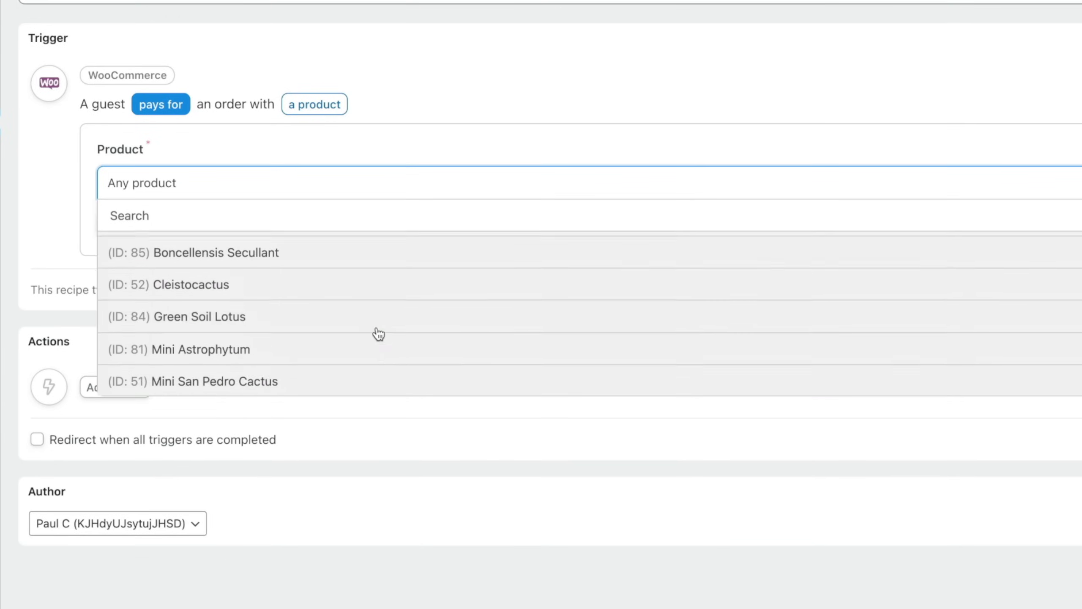
{"action": "scroll", "coordinate": [378, 334], "scroll_direction": "up", "scroll_amount": 3}
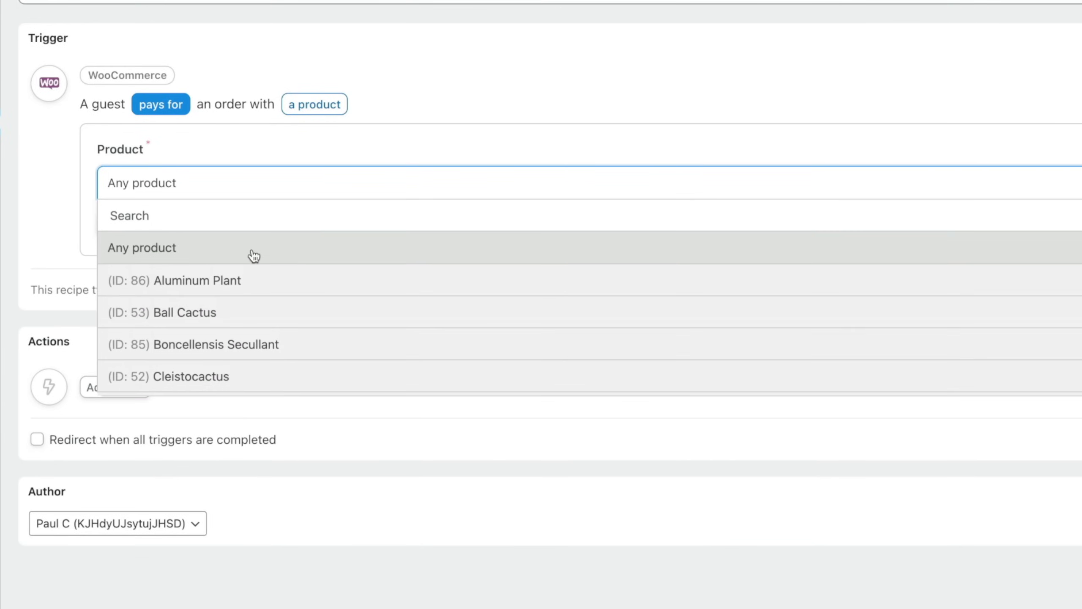
{"action": "left_click", "coordinate": [255, 256]}
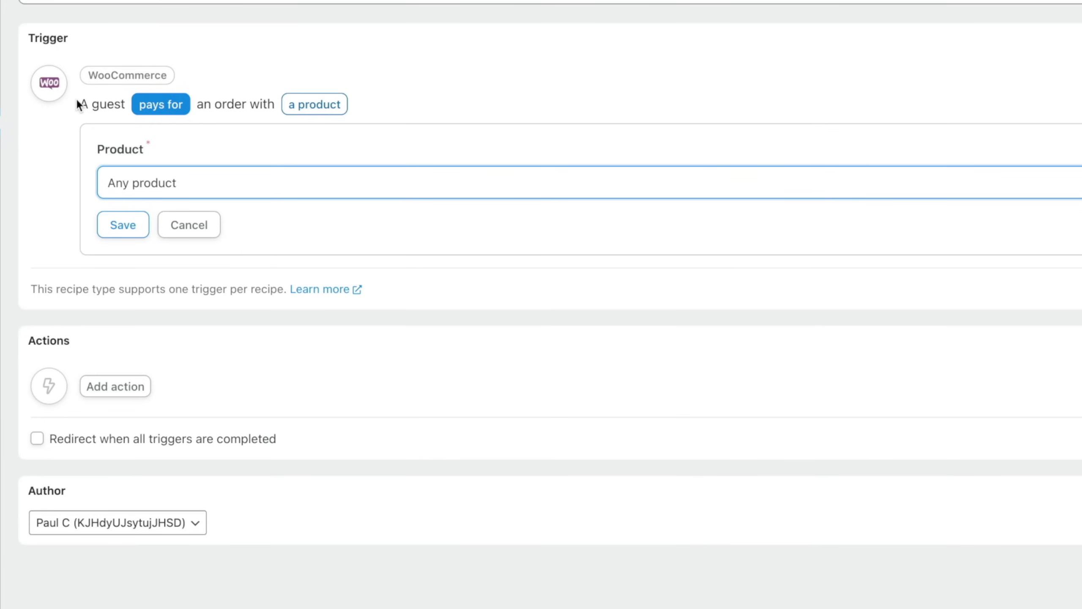
{"action": "left_click", "coordinate": [131, 220]}
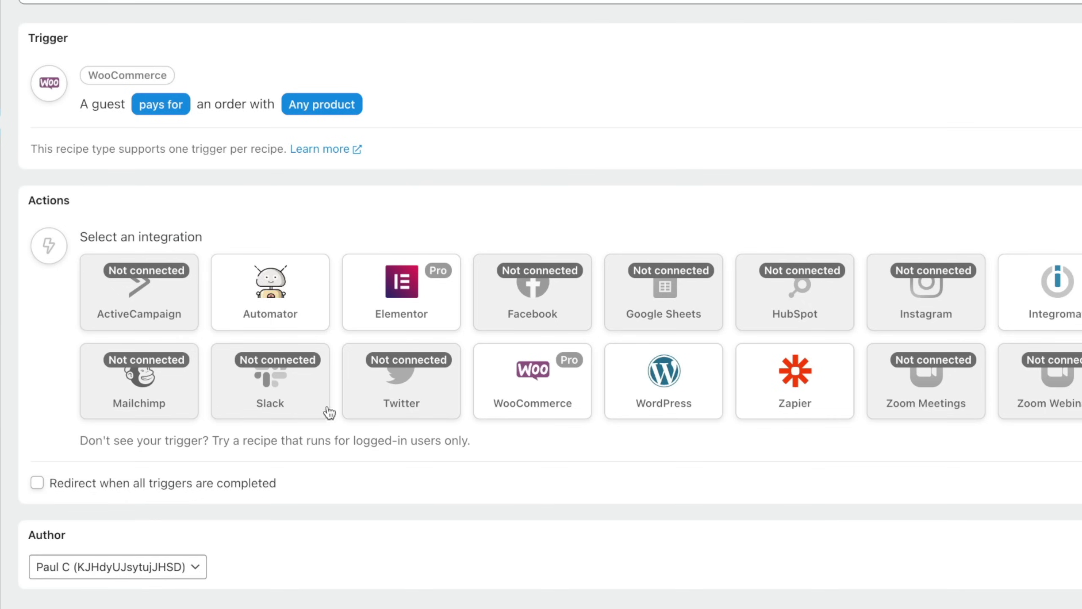
- Pick Automator as the action integration and add its Send data to a webhook action
{"action": "left_click", "coordinate": [266, 284]}
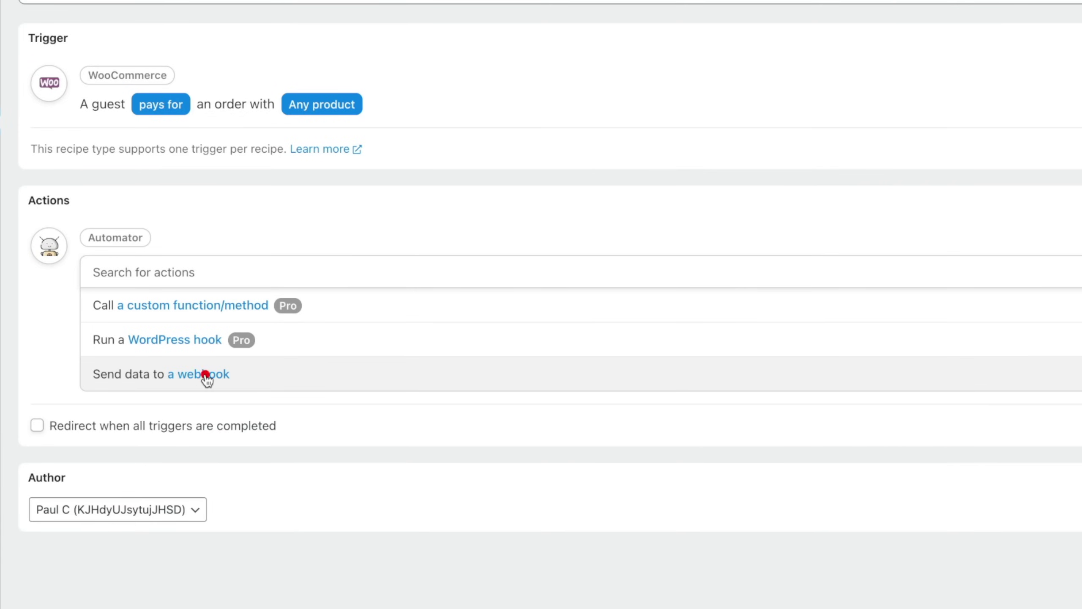
{"action": "left_click", "coordinate": [205, 374]}
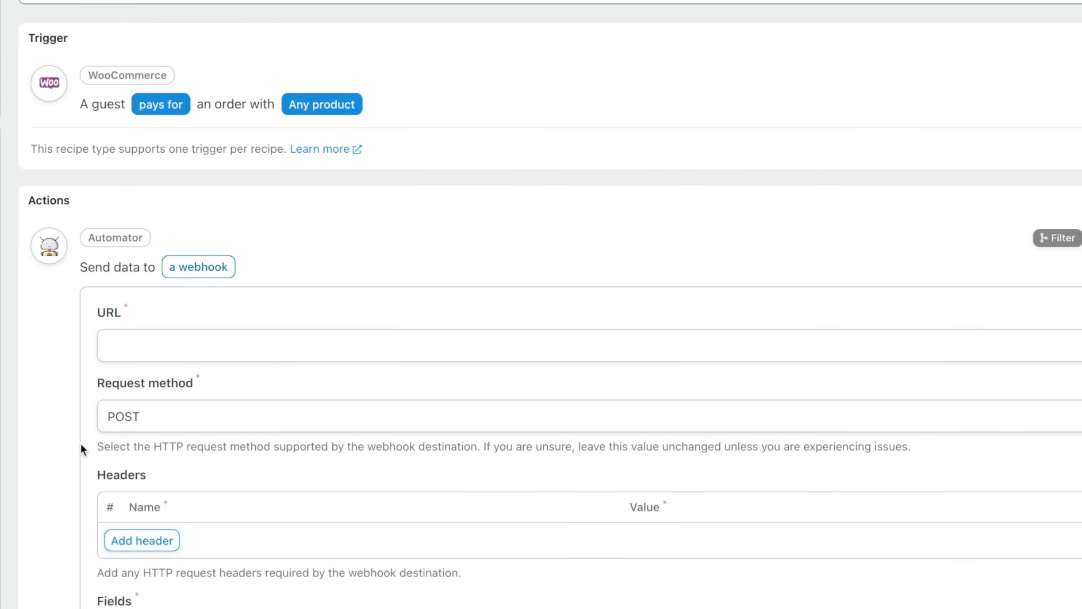
- Scroll through the empty webhook form with its URL, POST method, headers and fields
{"action": "scroll", "coordinate": [52, 458], "scroll_direction": "down", "scroll_amount": 2}
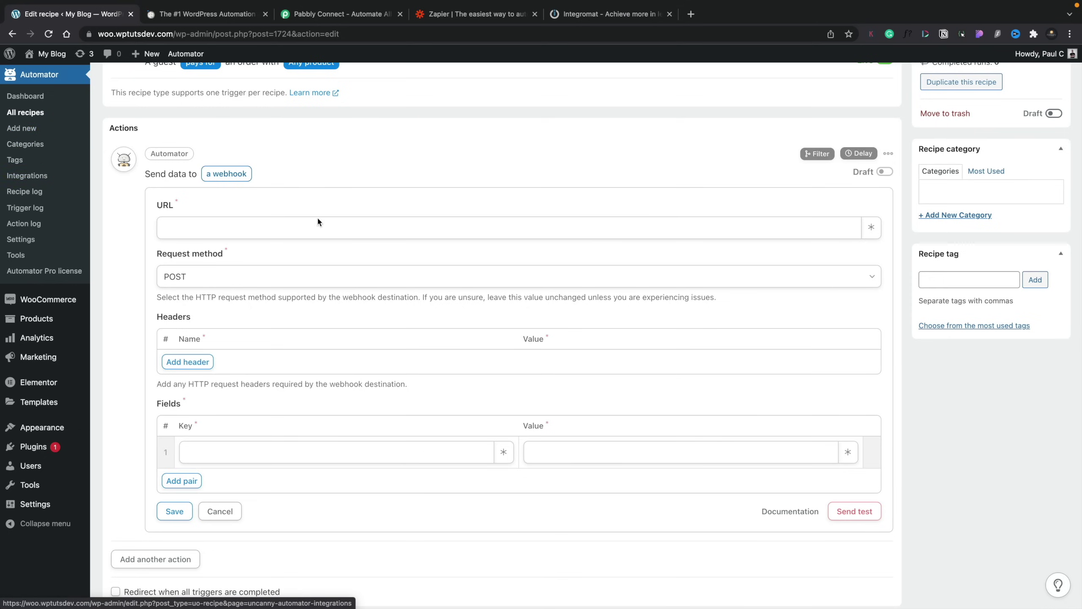
{"action": "scroll", "coordinate": [317, 222], "scroll_direction": "up", "scroll_amount": 3}
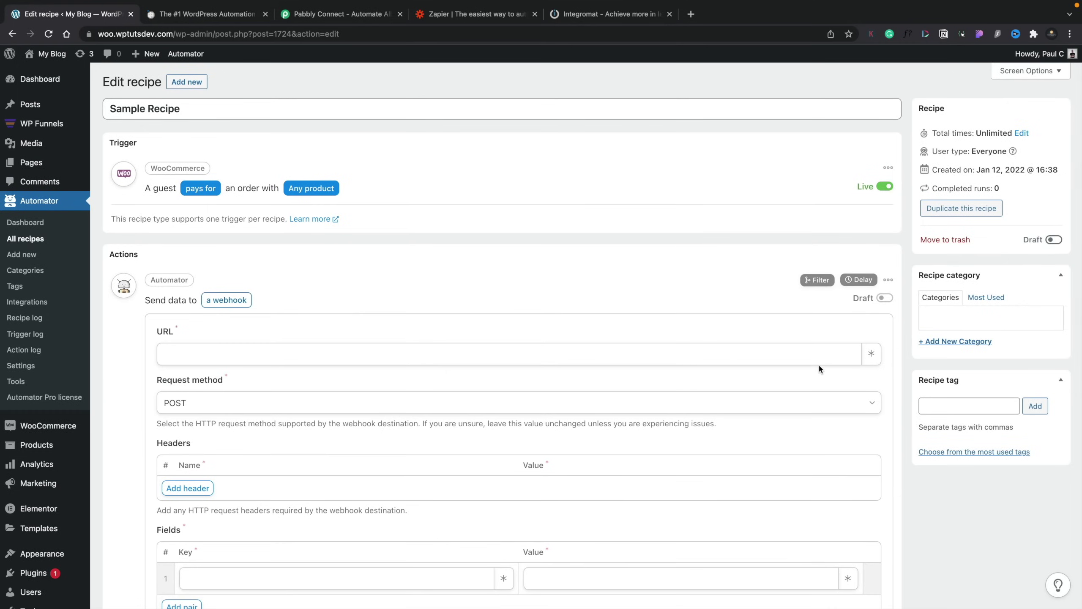
{"action": "scroll", "coordinate": [819, 364], "scroll_direction": "down", "scroll_amount": 5}
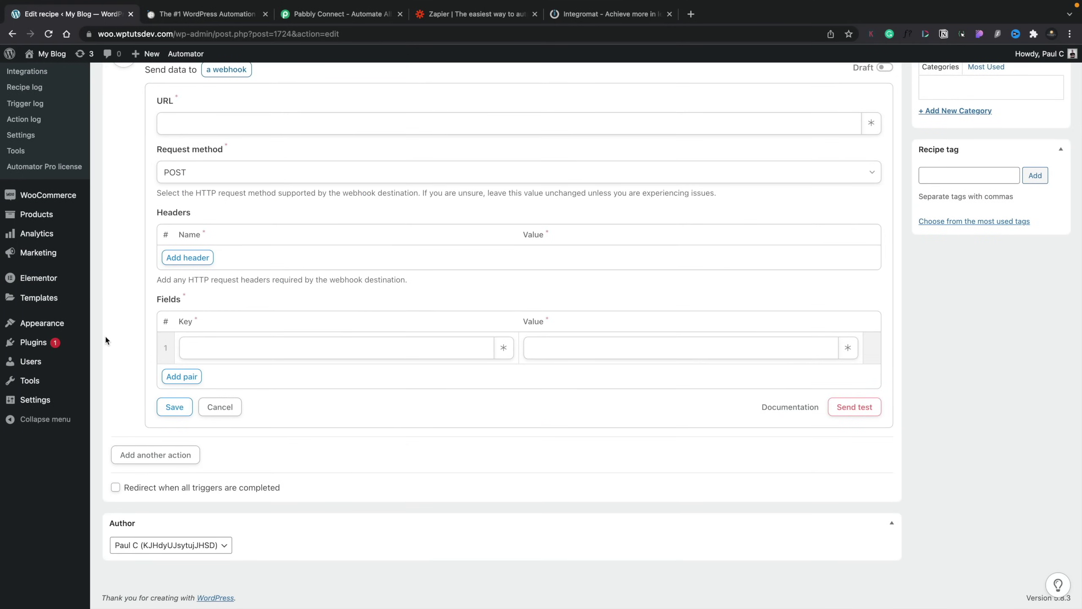
{"action": "scroll", "coordinate": [43, 153], "scroll_direction": "up", "scroll_amount": 2}
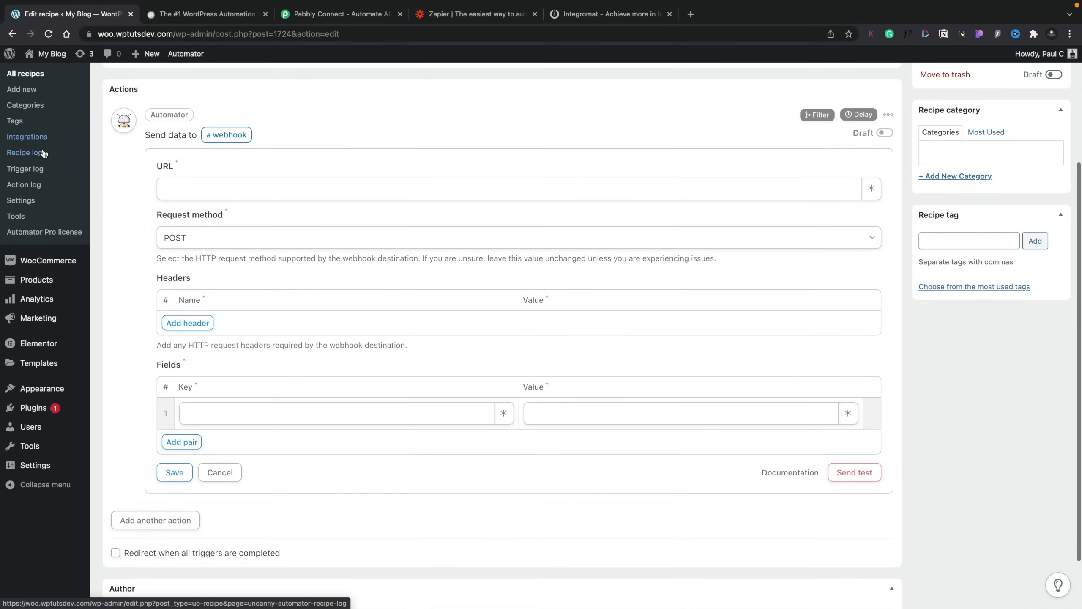
- Go to Automator's Integrations page and scroll down to the installed integrations
{"action": "left_click", "coordinate": [25, 137]}
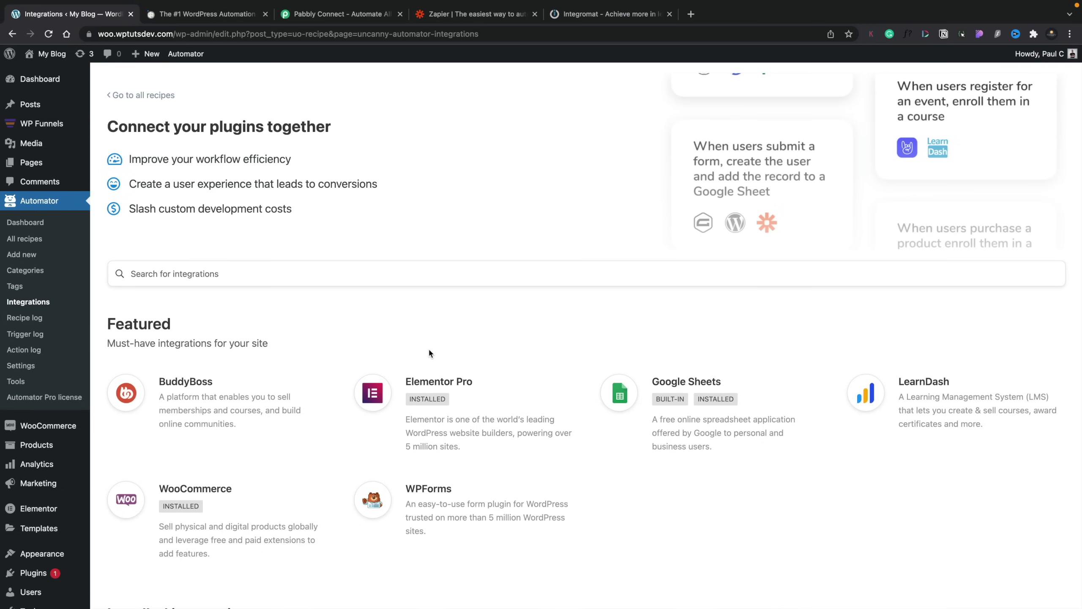
{"action": "scroll", "coordinate": [429, 350], "scroll_direction": "down", "scroll_amount": 3}
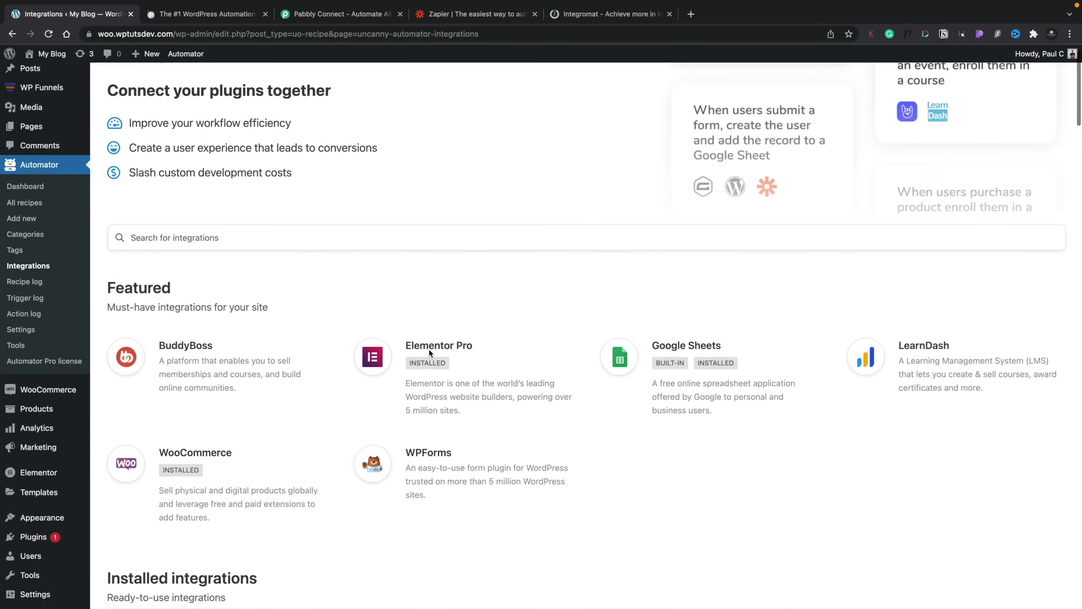
{"action": "scroll", "coordinate": [429, 353], "scroll_direction": "down", "scroll_amount": 1}
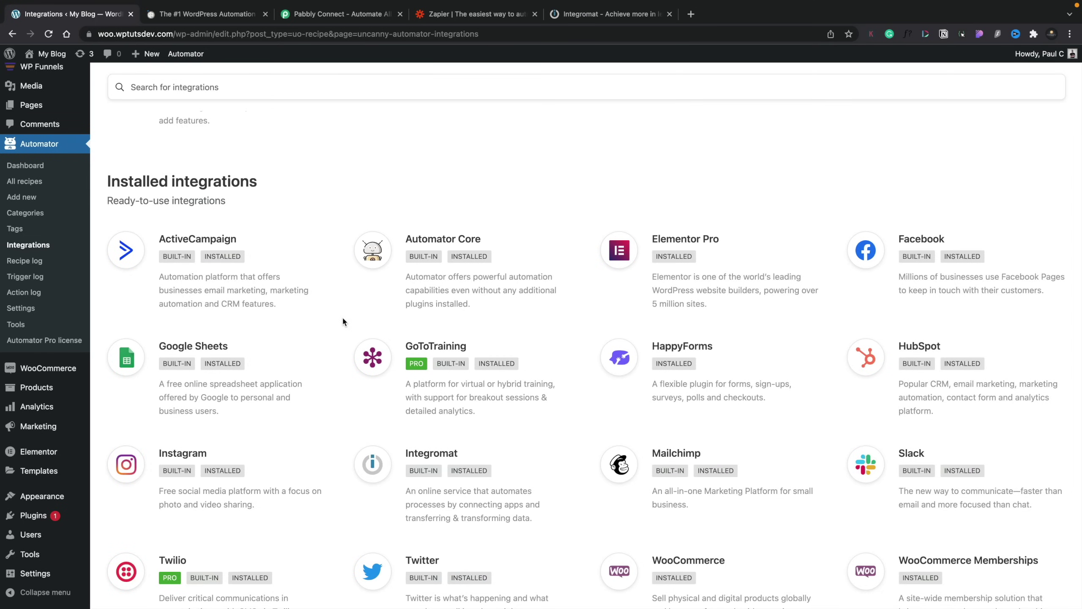
{"action": "scroll", "coordinate": [343, 321], "scroll_direction": "down", "scroll_amount": 2}
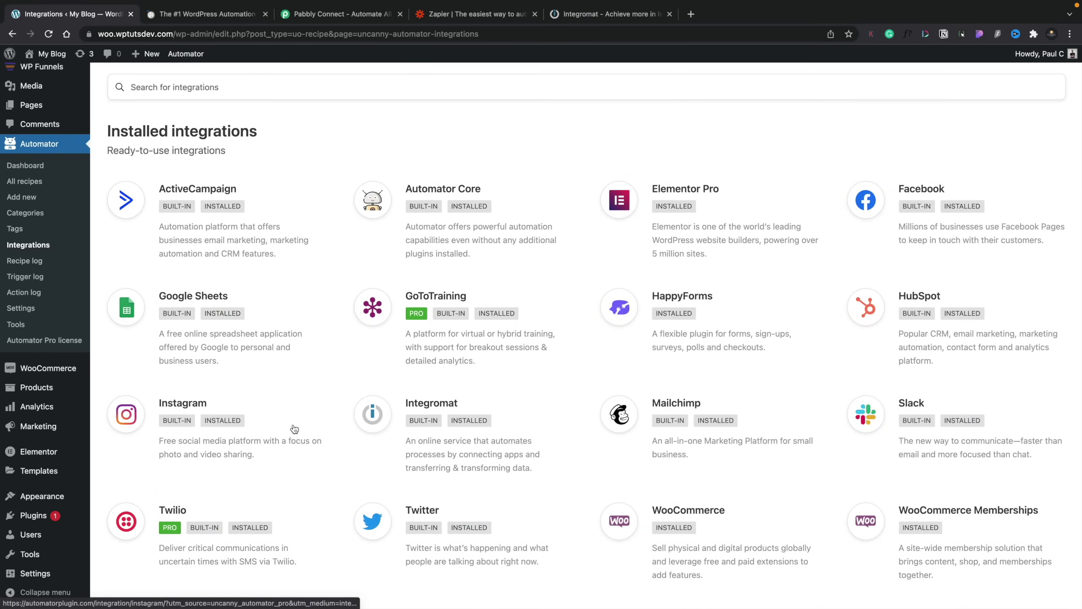
- Scroll further through the installed integrations list
{"action": "scroll", "coordinate": [294, 429], "scroll_direction": "down", "scroll_amount": 1}
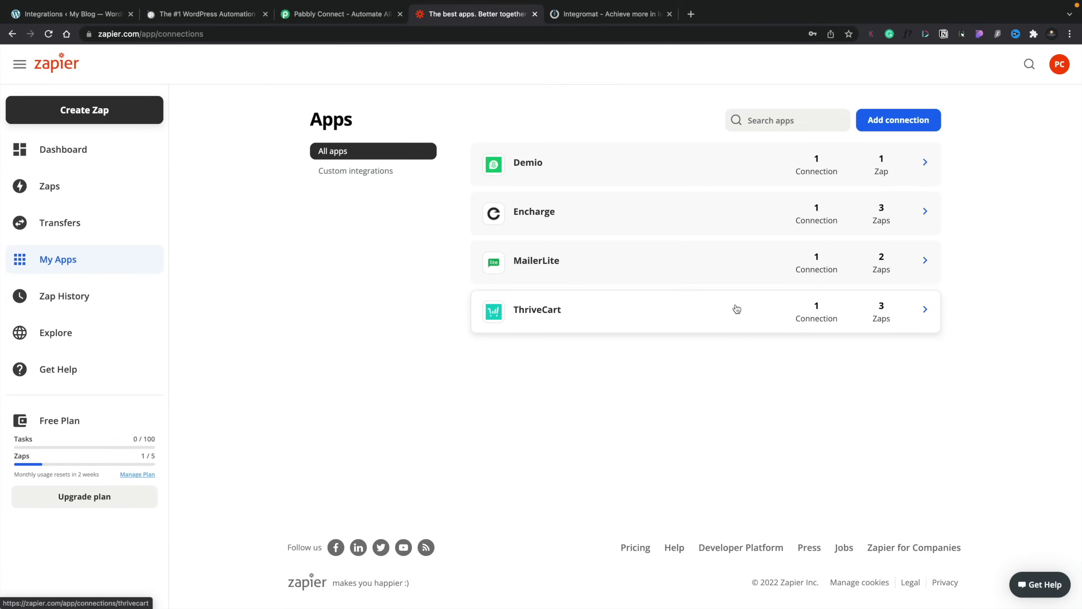
- Open ThriveCart from My Apps, list its Zaps, and open the 'Name your Zap' draft
{"action": "left_click", "coordinate": [925, 308]}
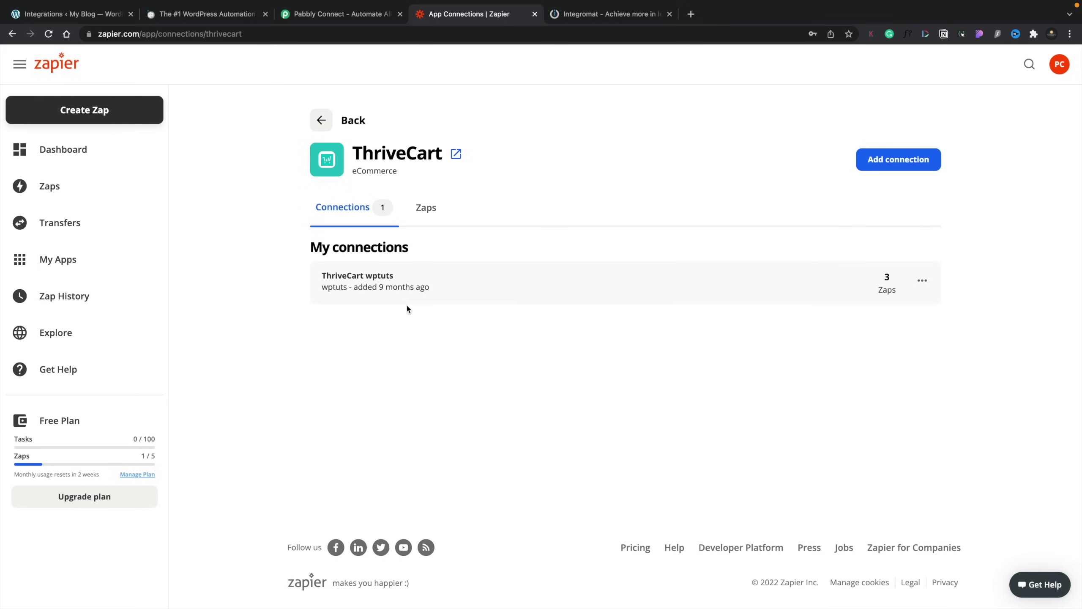
{"action": "left_click", "coordinate": [428, 208]}
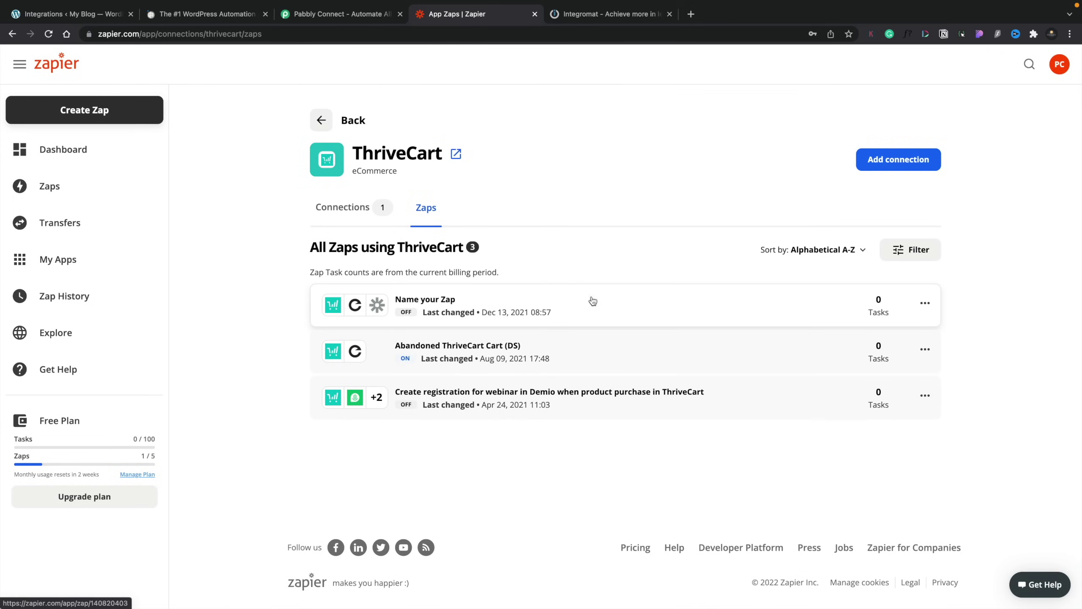
{"action": "left_click", "coordinate": [563, 294]}
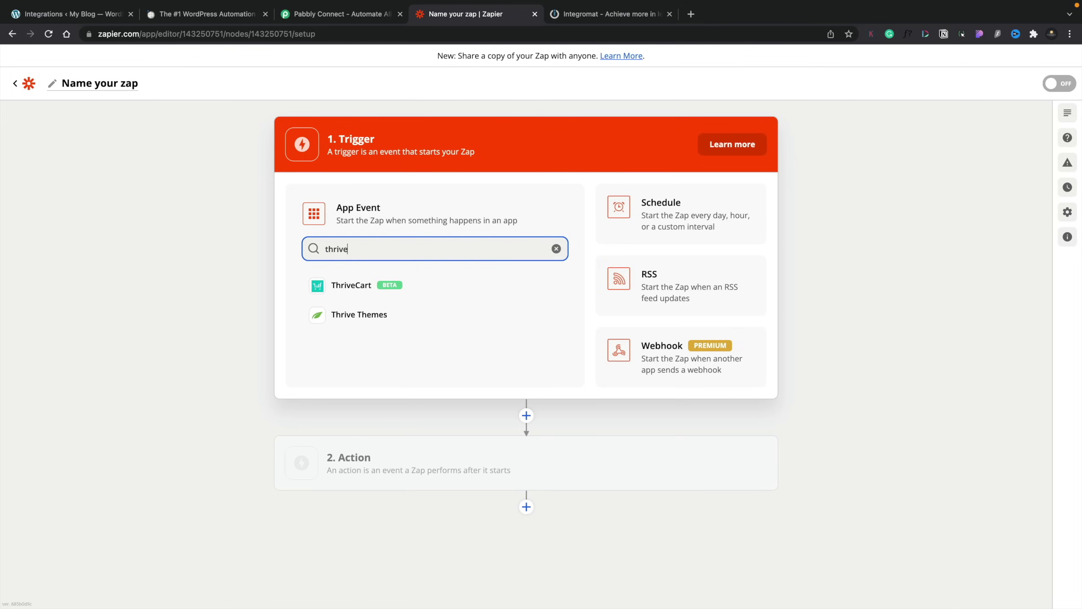
- Choose ThriveCart as the trigger app and set its trigger event to Refund
{"action": "left_click", "coordinate": [350, 287]}
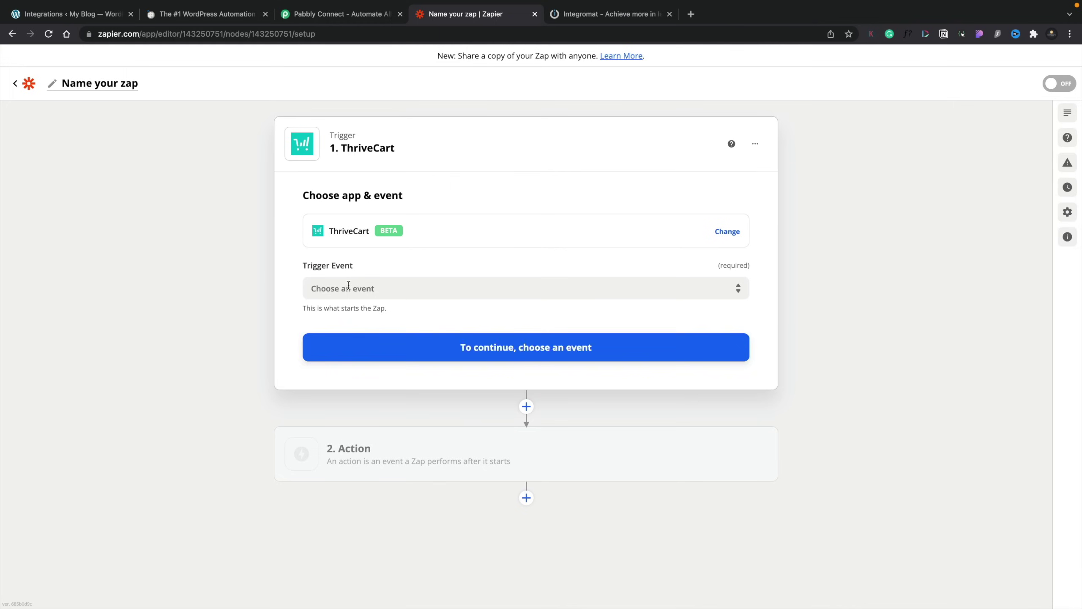
{"action": "left_click", "coordinate": [433, 289]}
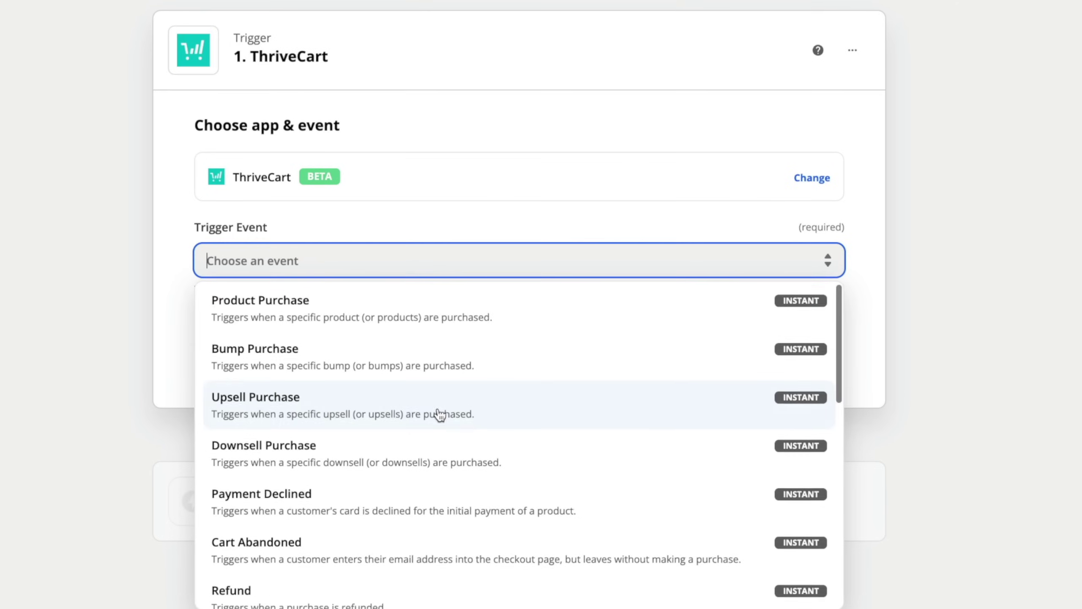
{"action": "scroll", "coordinate": [472, 395], "scroll_direction": "down", "scroll_amount": 2}
{"action": "scroll", "coordinate": [439, 414], "scroll_direction": "down", "scroll_amount": 3}
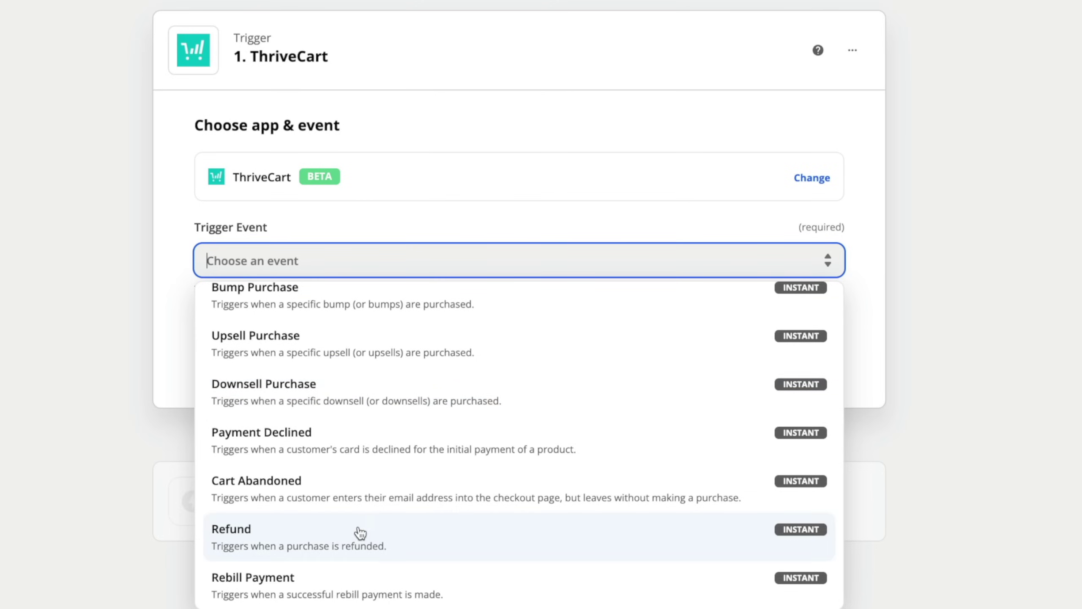
{"action": "left_click", "coordinate": [361, 533]}
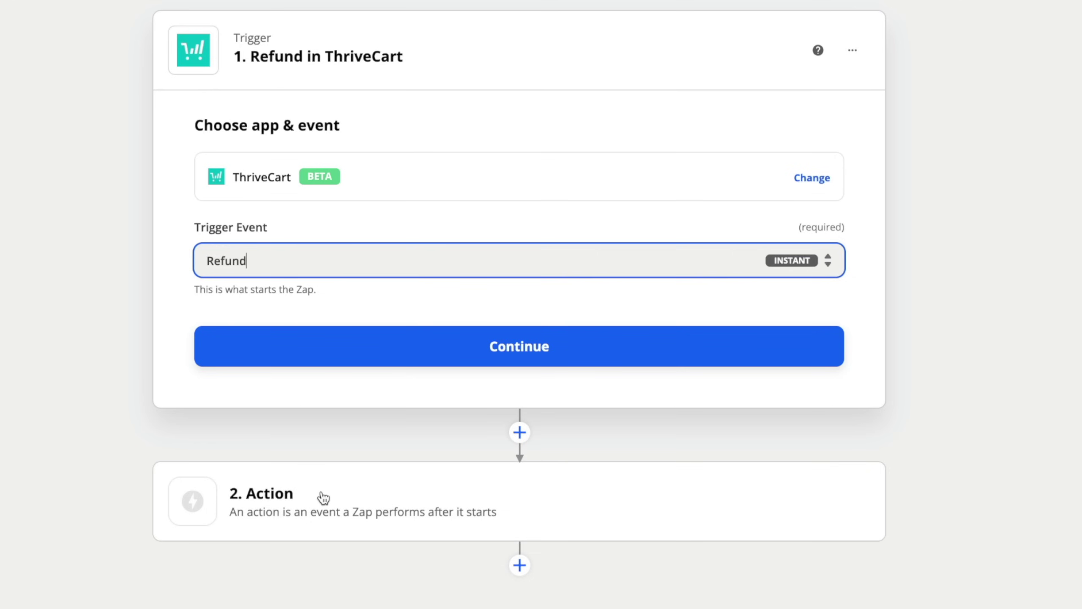
- Confirm the Refund event and connect the existing ThriveCart account to reach the trigger setup fields
{"action": "left_click", "coordinate": [515, 366]}
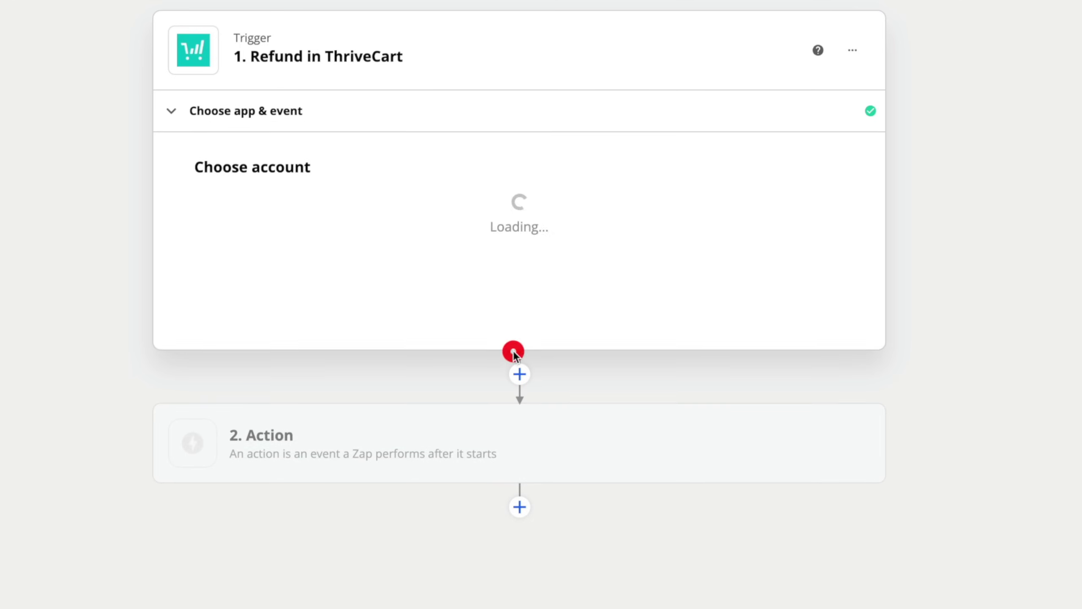
{"action": "left_click", "coordinate": [324, 226]}
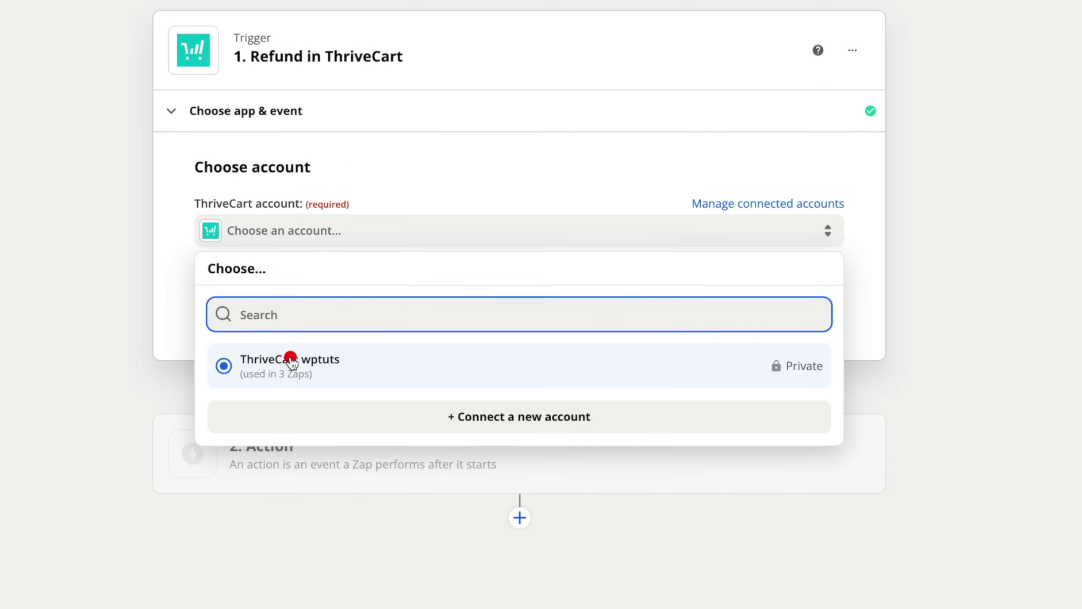
{"action": "left_click", "coordinate": [290, 360]}
{"action": "left_click", "coordinate": [540, 304]}
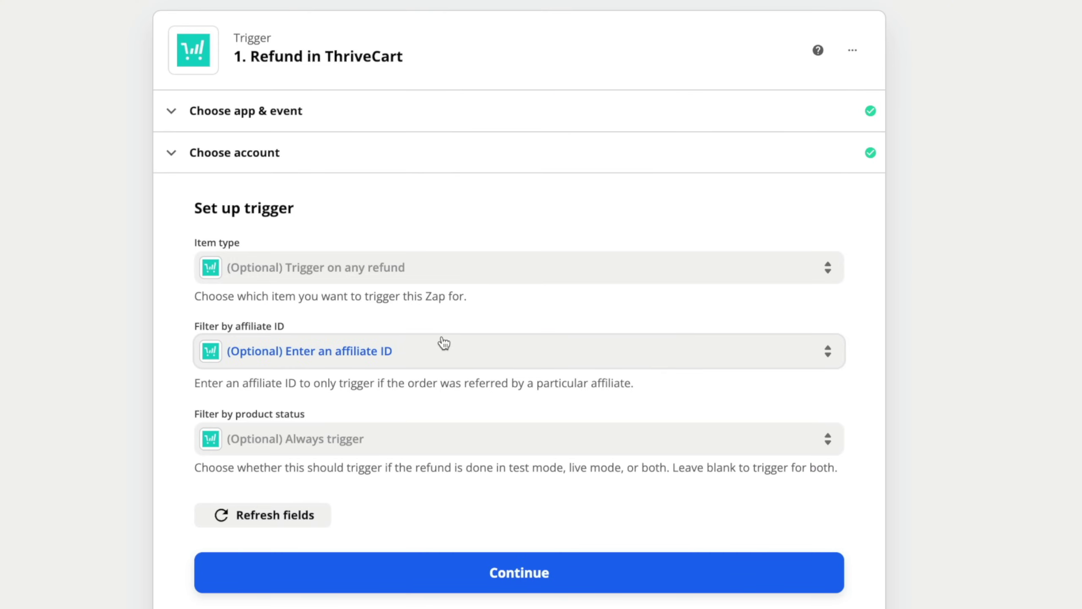
{"action": "scroll", "coordinate": [504, 506], "scroll_direction": "down", "scroll_amount": 2}
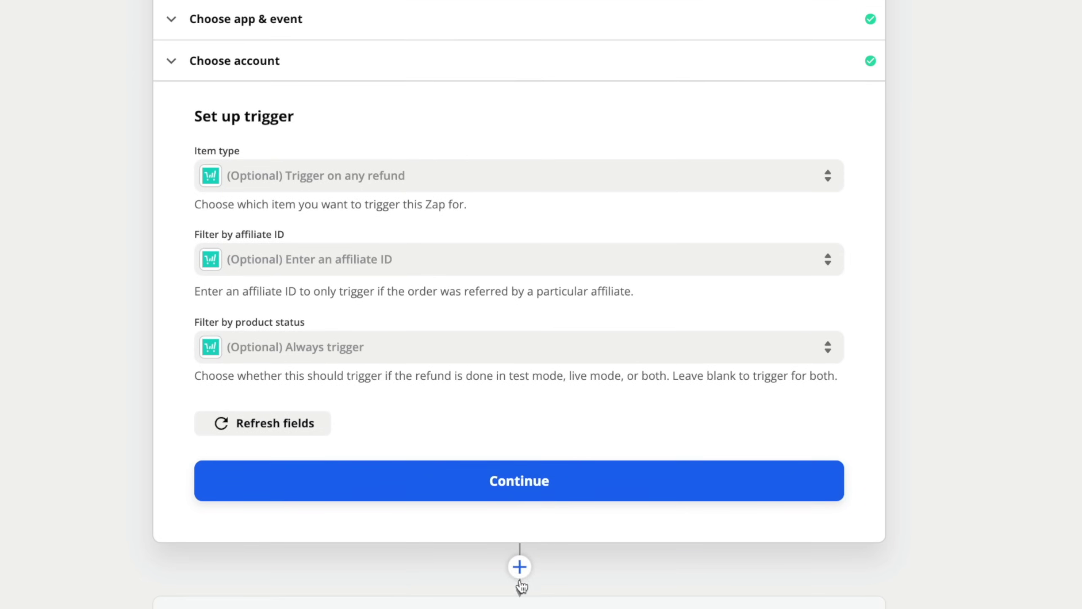
- Add a MailerLite action step using the Create/Update Subscriber event and confirm it
{"action": "left_click", "coordinate": [519, 568]}
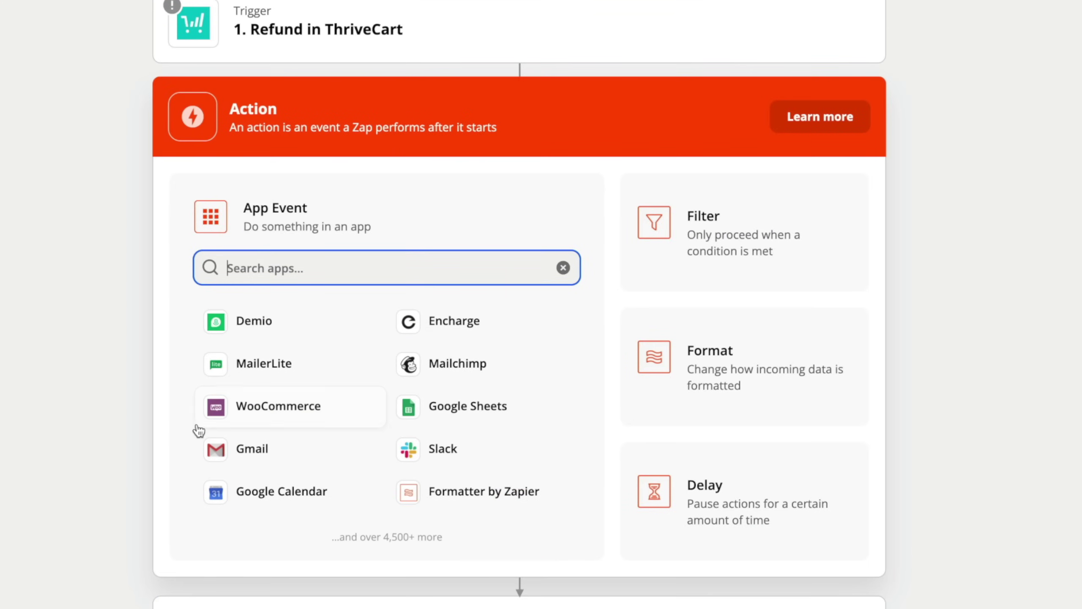
{"action": "left_click", "coordinate": [267, 364]}
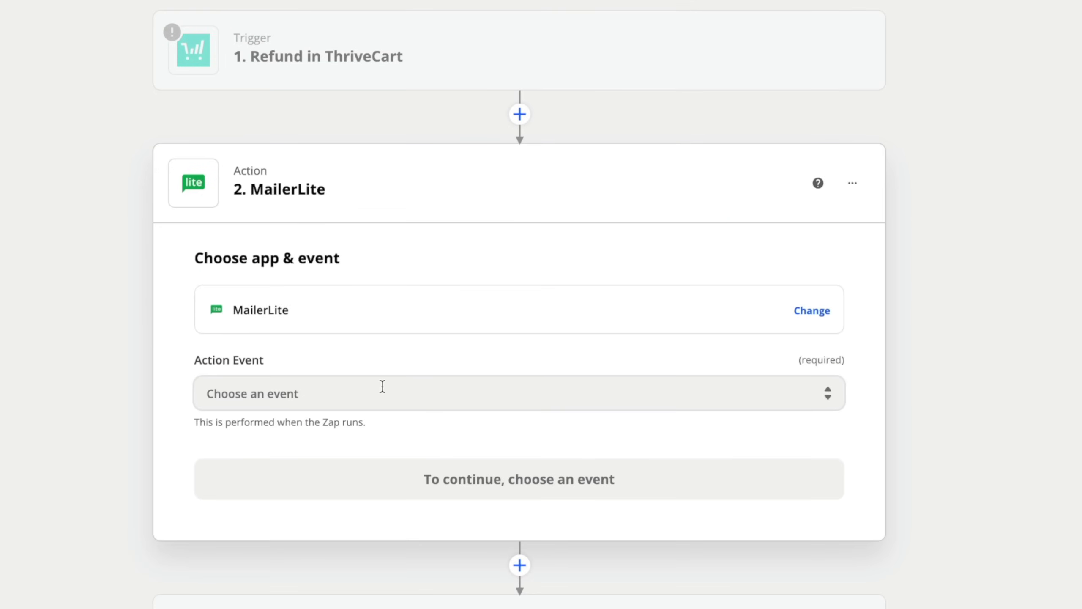
{"action": "left_click", "coordinate": [382, 387]}
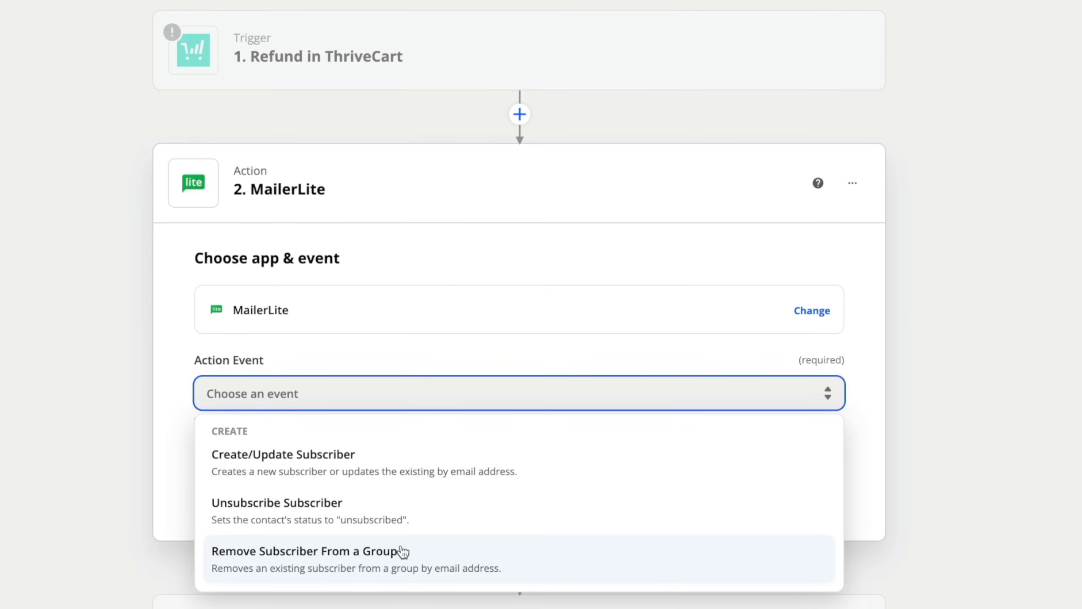
{"action": "left_click", "coordinate": [380, 471]}
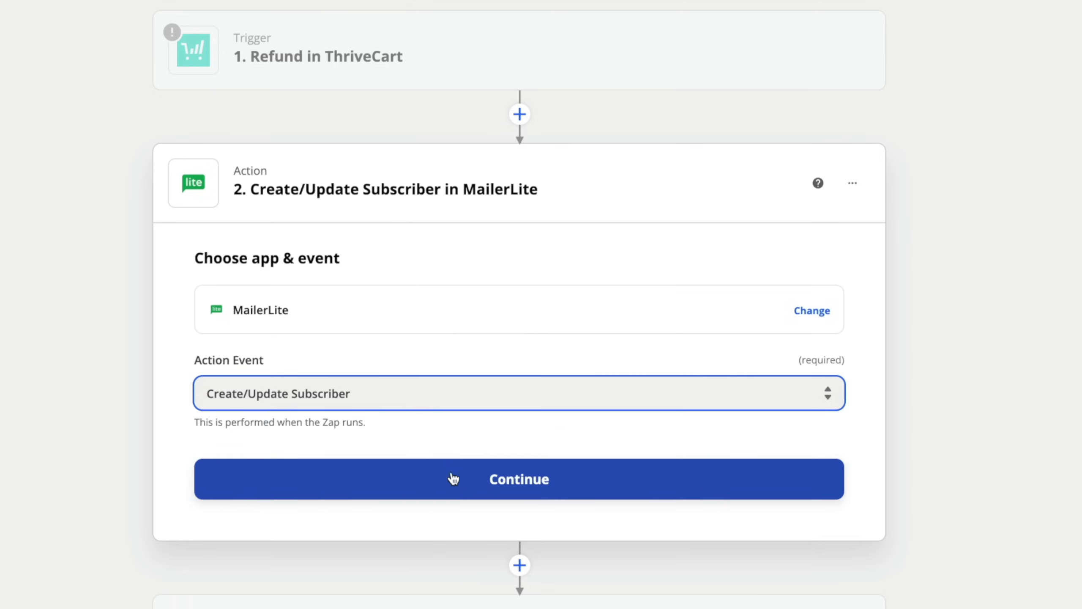
{"action": "left_click", "coordinate": [498, 481]}
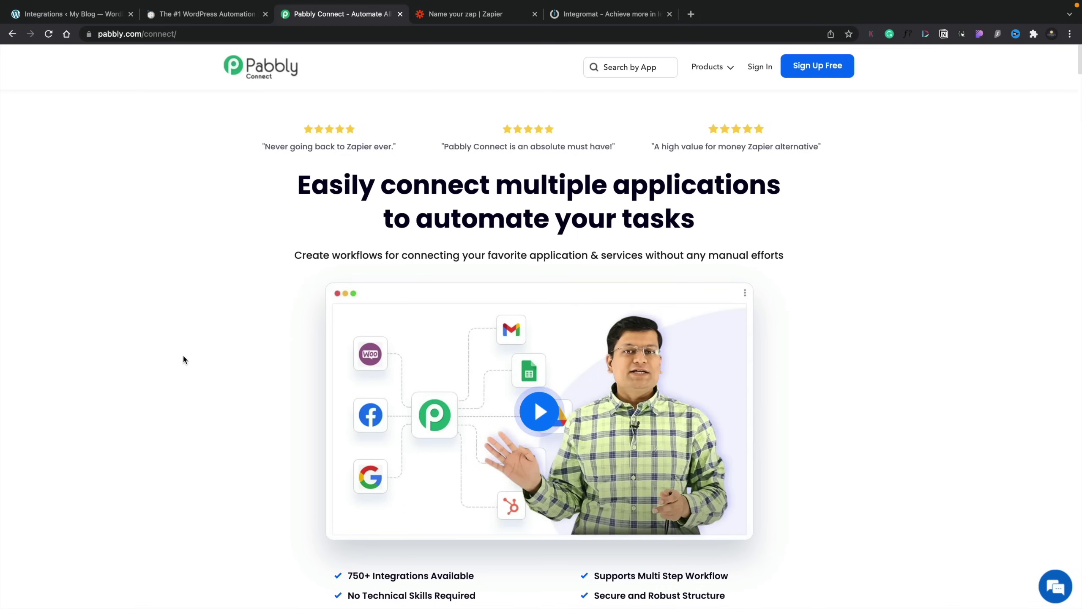
- Switch to the Integromat website's homepage
{"action": "left_click", "coordinate": [607, 16]}
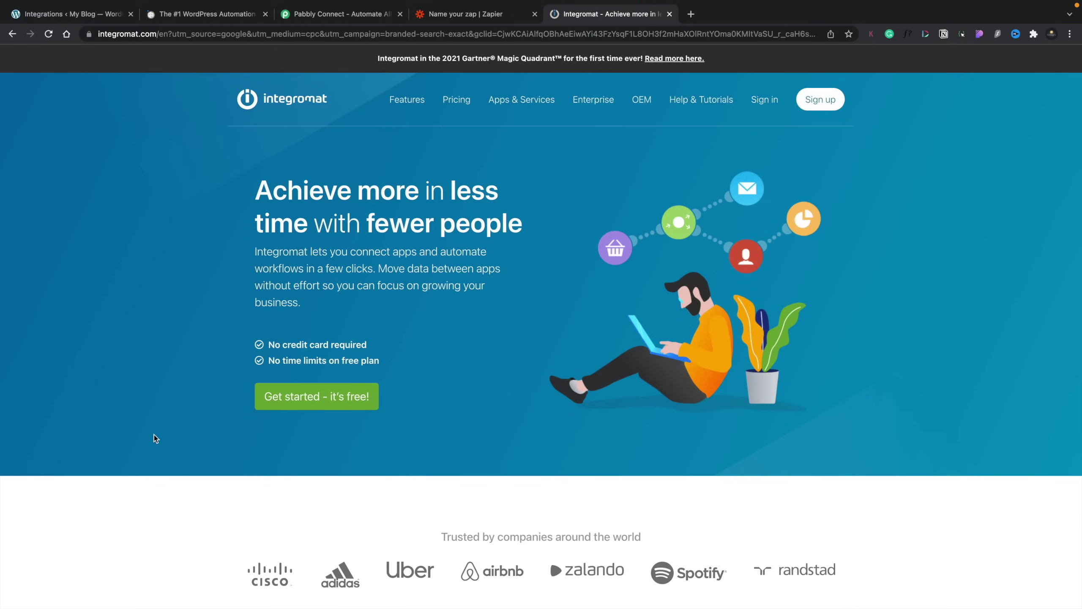